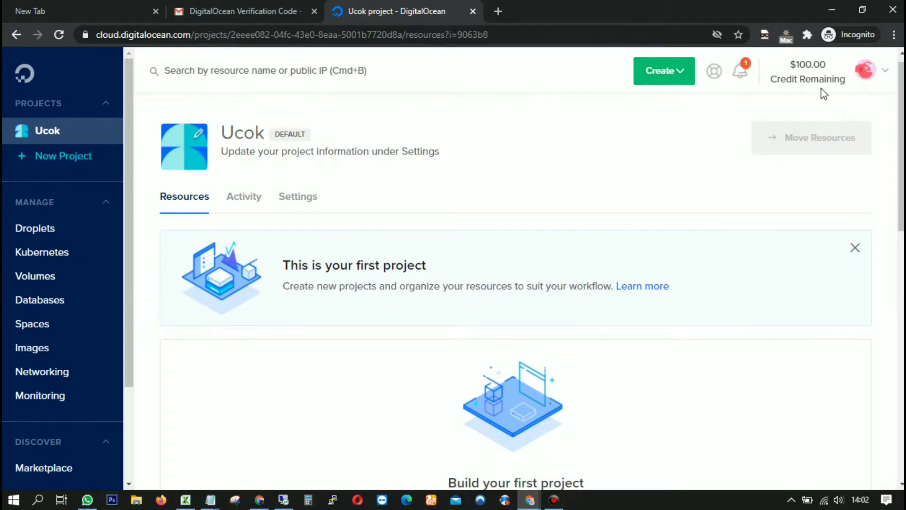
# Step: Choose Droplets from the Create menu to open the Create Droplets page
pyautogui.click(886, 69)
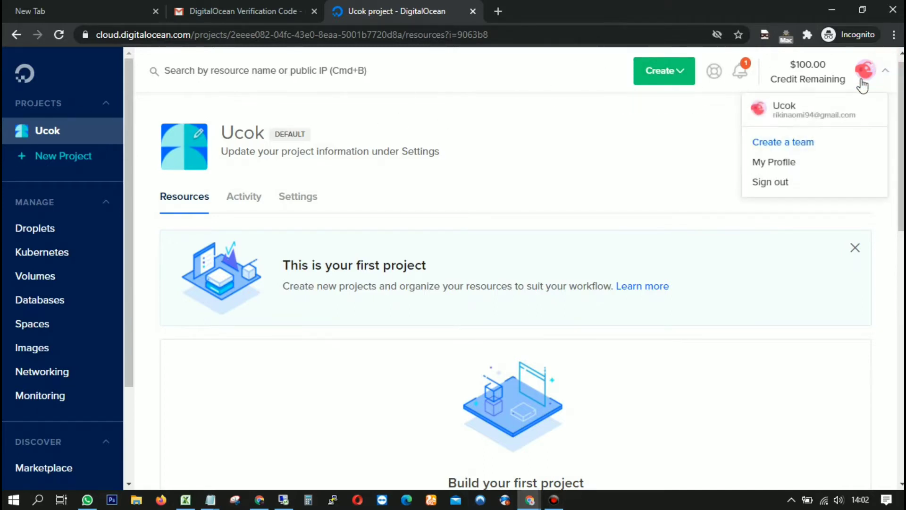
pyautogui.click(678, 72)
pyautogui.click(632, 118)
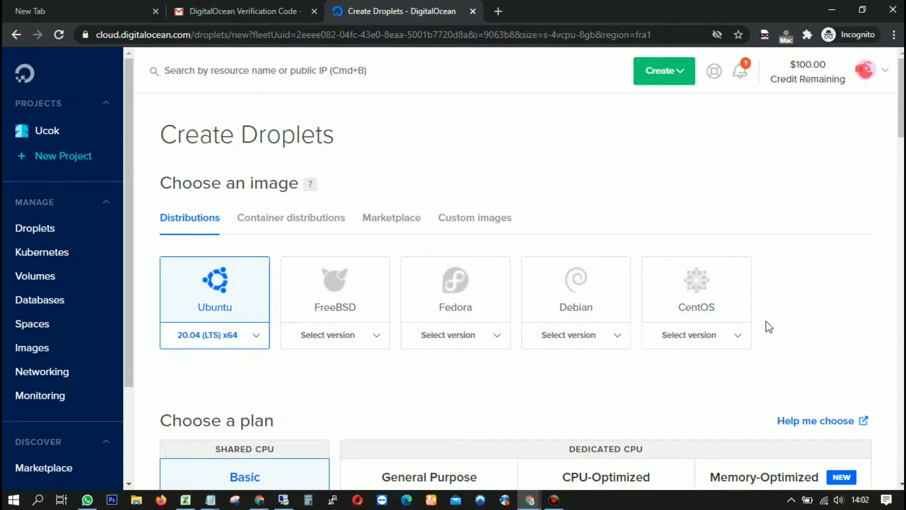
# Step: Pick the New York datacenter region and switch to password authentication for root
pyautogui.scroll(-3, 773, 327)
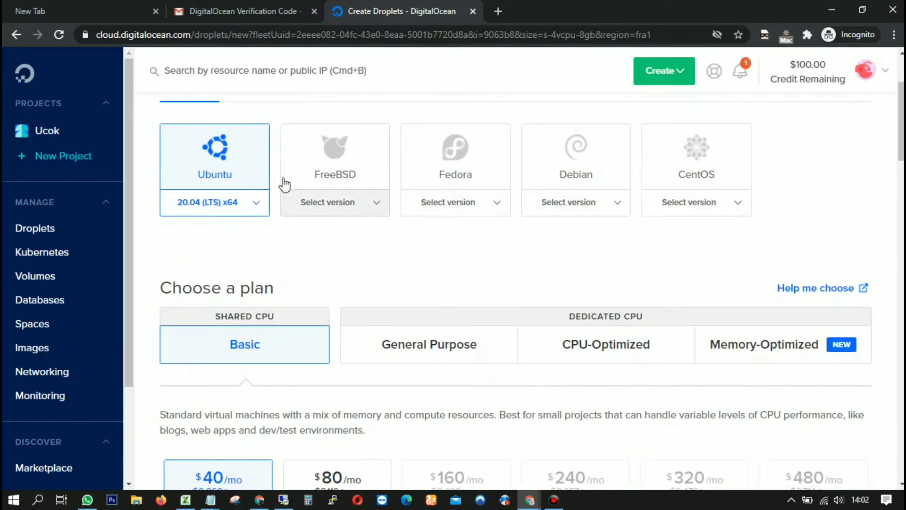
pyautogui.scroll(-2, 226, 193)
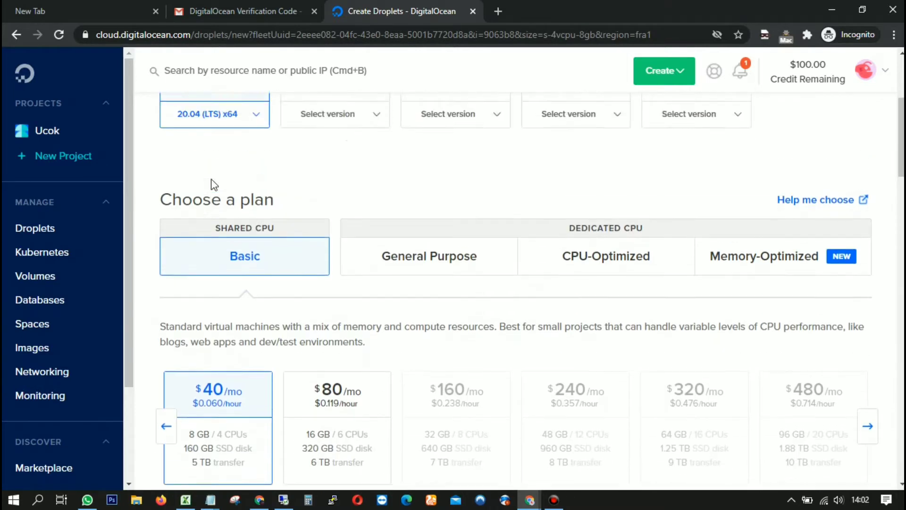
pyautogui.scroll(2, 213, 182)
pyautogui.scroll(-5, 260, 211)
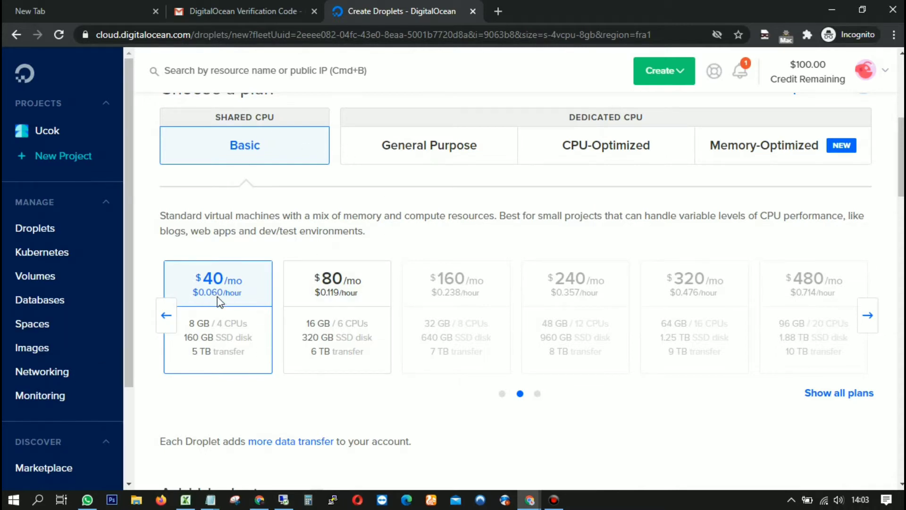
pyautogui.scroll(-5, 219, 301)
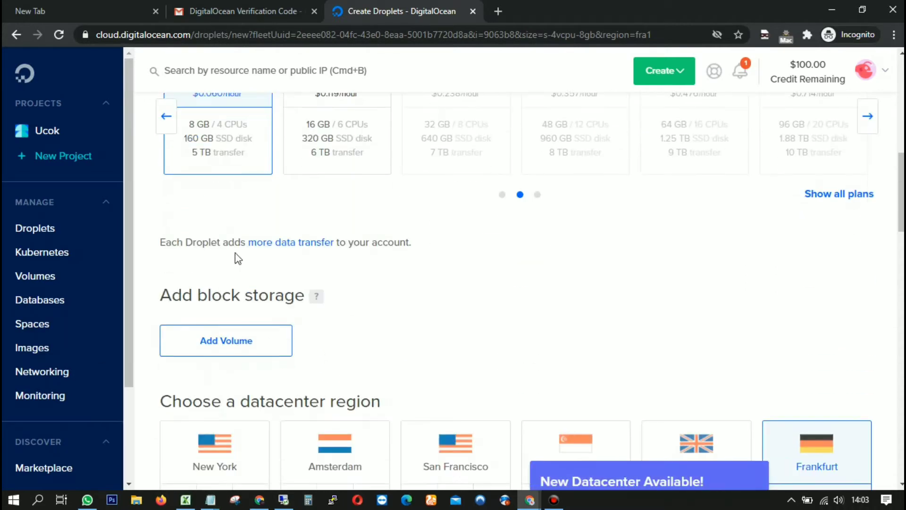
pyautogui.scroll(-5, 537, 301)
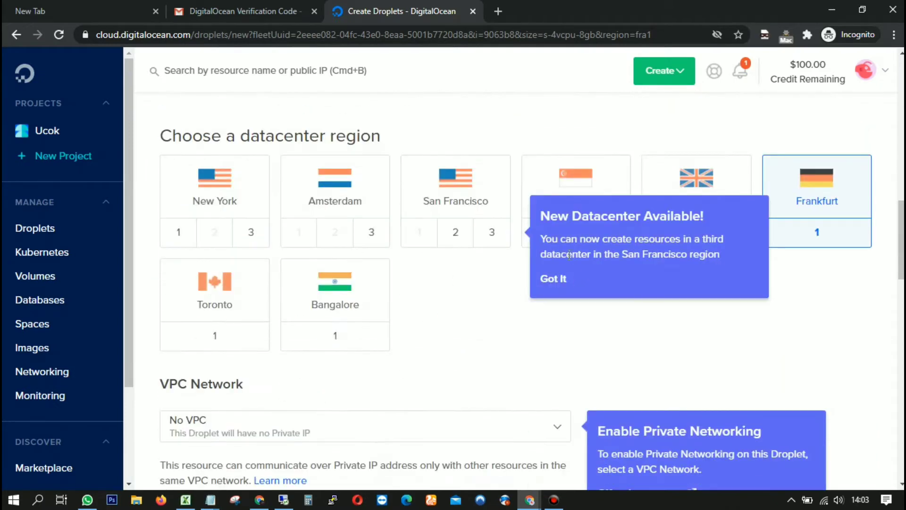
pyautogui.click(235, 200)
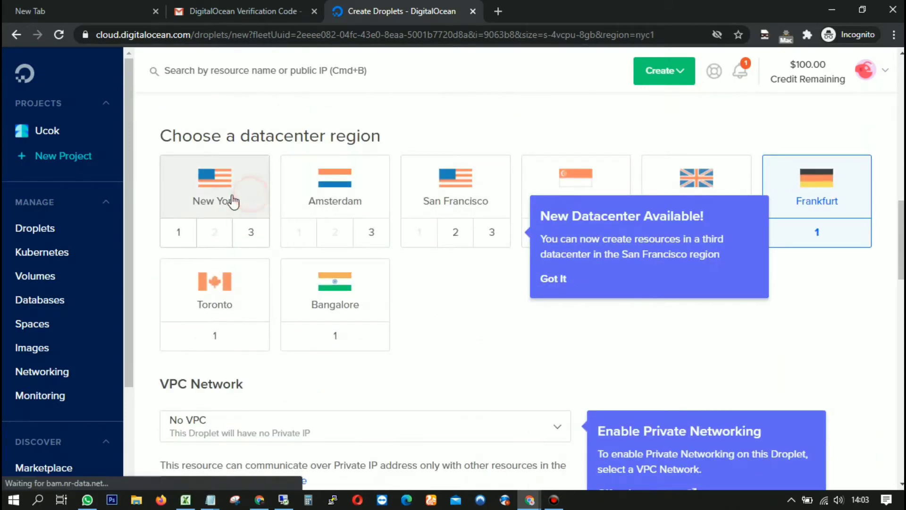
pyautogui.scroll(-3, 405, 259)
pyautogui.scroll(-7, 412, 273)
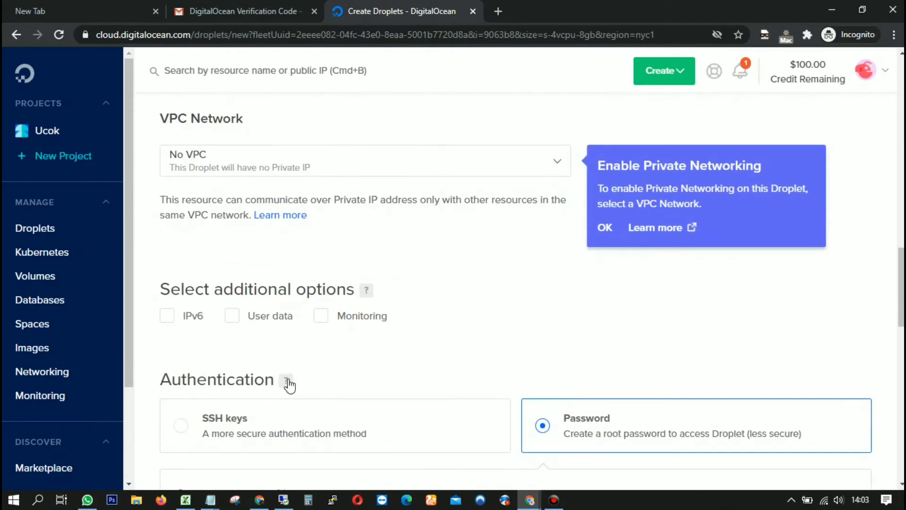
pyautogui.click(248, 321)
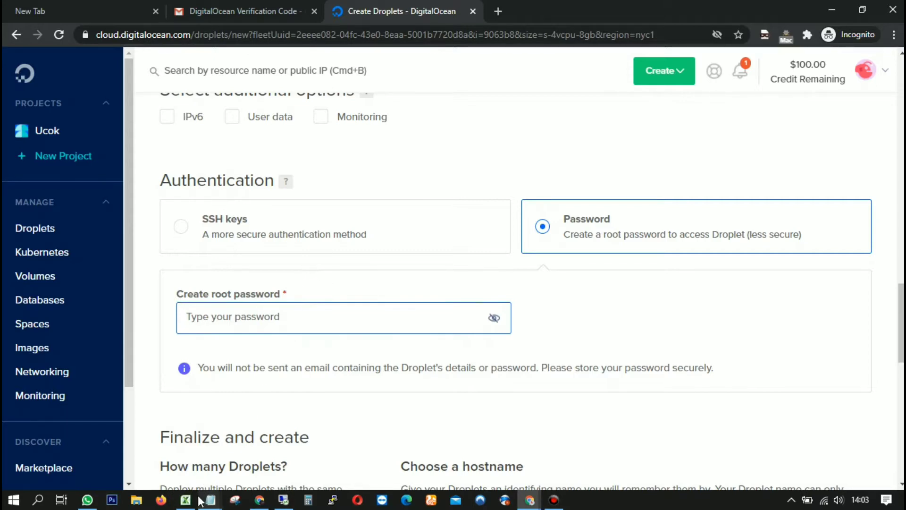
# Step: Copy the stored password from the Setting DO notes in Notepad
pyautogui.moveTo(211, 500)
pyautogui.click(247, 445)
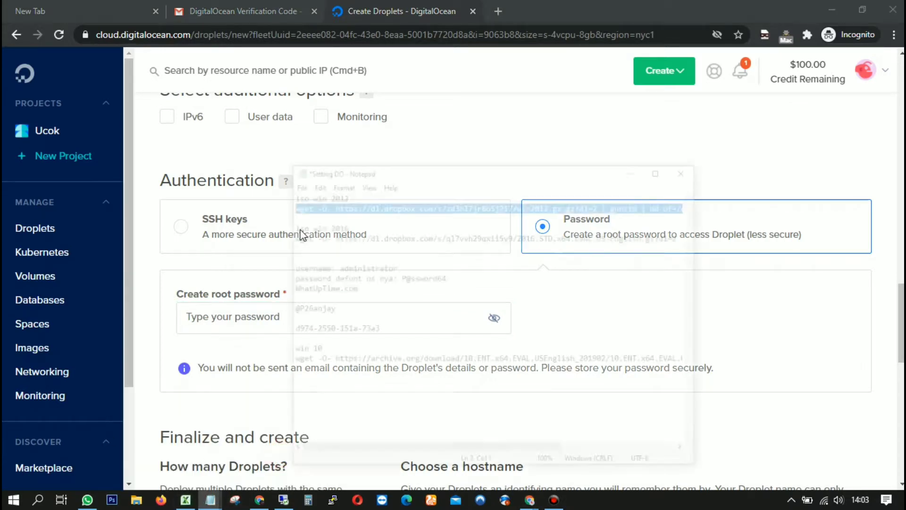
pyautogui.click(407, 285)
pyautogui.moveTo(318, 260); pyautogui.dragTo(370, 259)
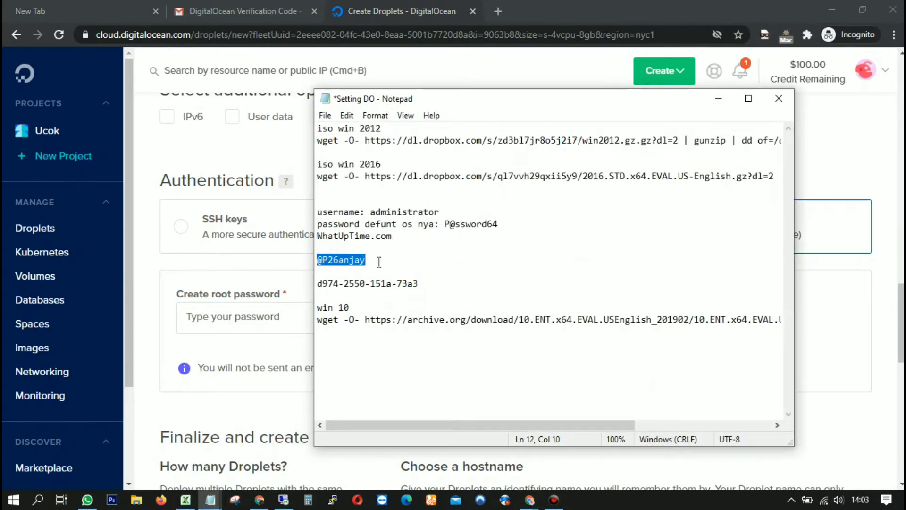
pyautogui.click(329, 260)
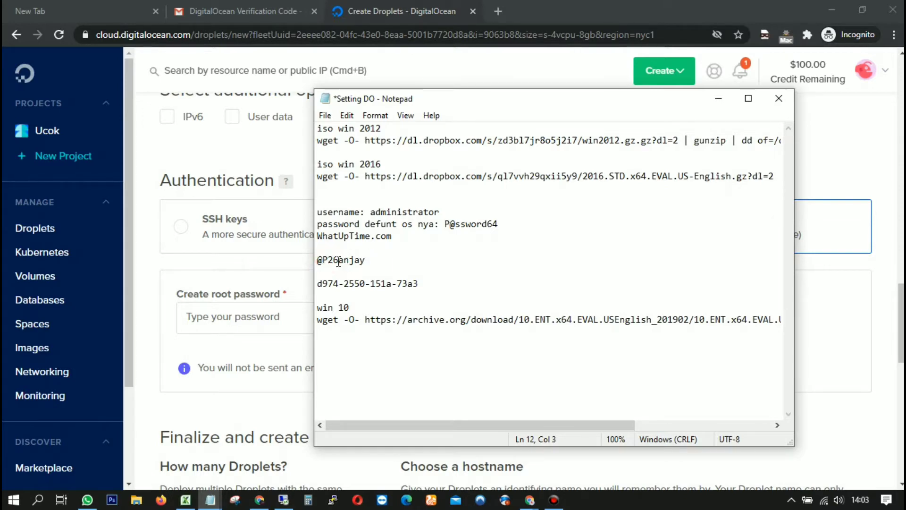
pyautogui.click(340, 259)
pyautogui.doubleClick(352, 260)
pyautogui.rightClick(332, 259)
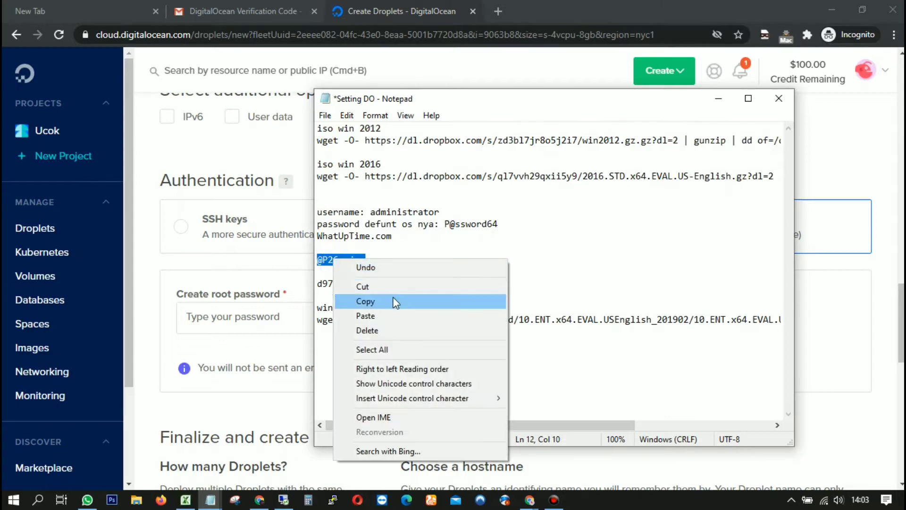
pyautogui.click(359, 301)
# Step: Paste the copied password into the Droplet's root password field
pyautogui.click(244, 326)
pyautogui.rightClick(253, 319)
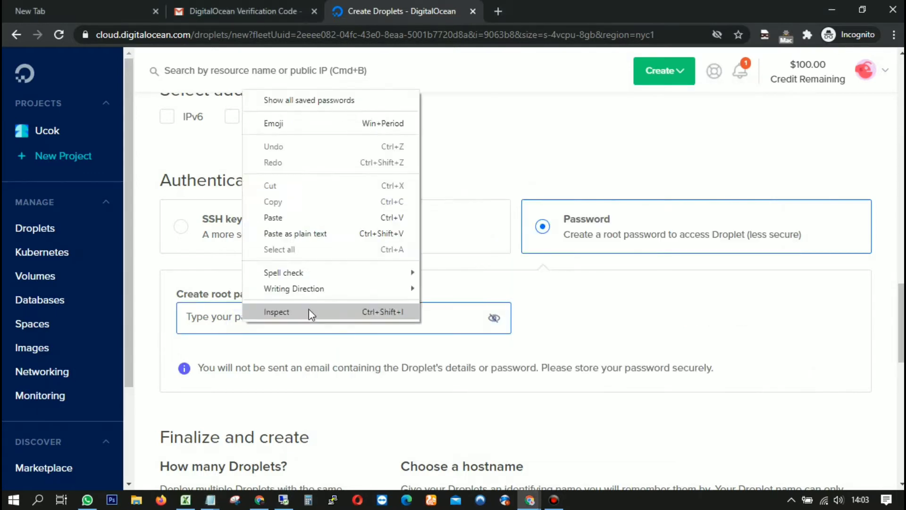
pyautogui.click(299, 220)
# Step: Review the form and create the 8GB / 160GB Droplet ubuntu-s-4vcpu-8gb-nyc1-01 in NYC1
pyautogui.scroll(8, 421, 302)
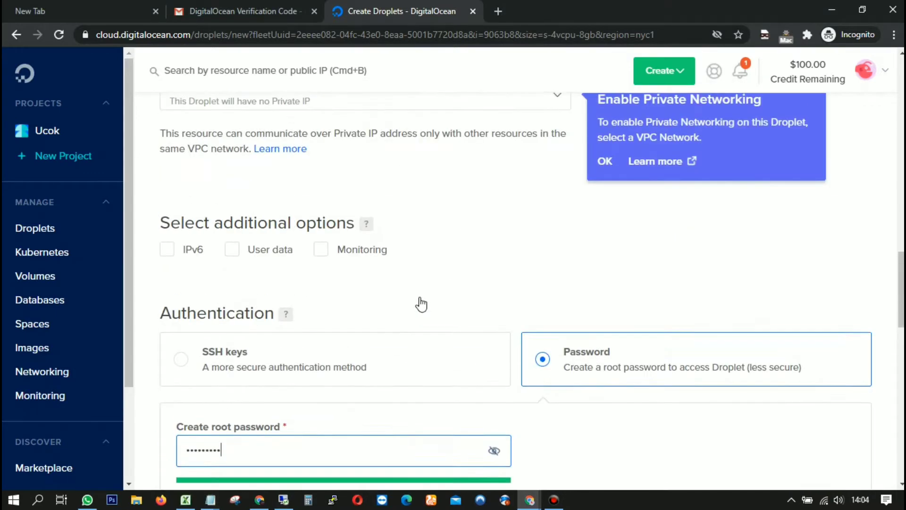
pyautogui.scroll(3, 426, 299)
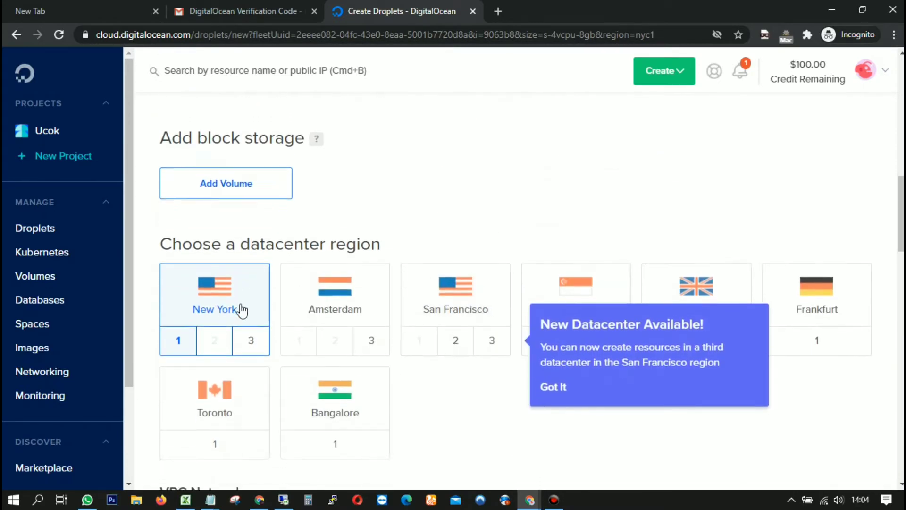
pyautogui.scroll(5, 276, 289)
pyautogui.scroll(-20, 304, 271)
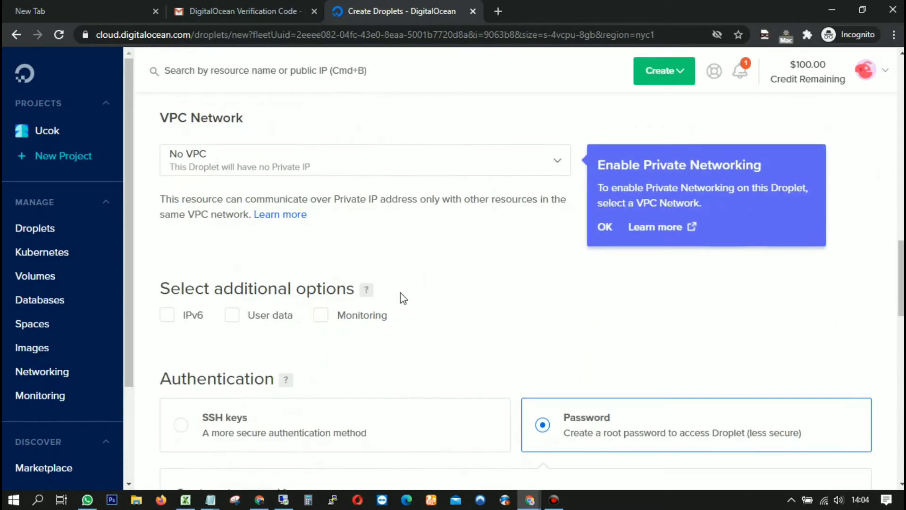
pyautogui.scroll(-10, 451, 297)
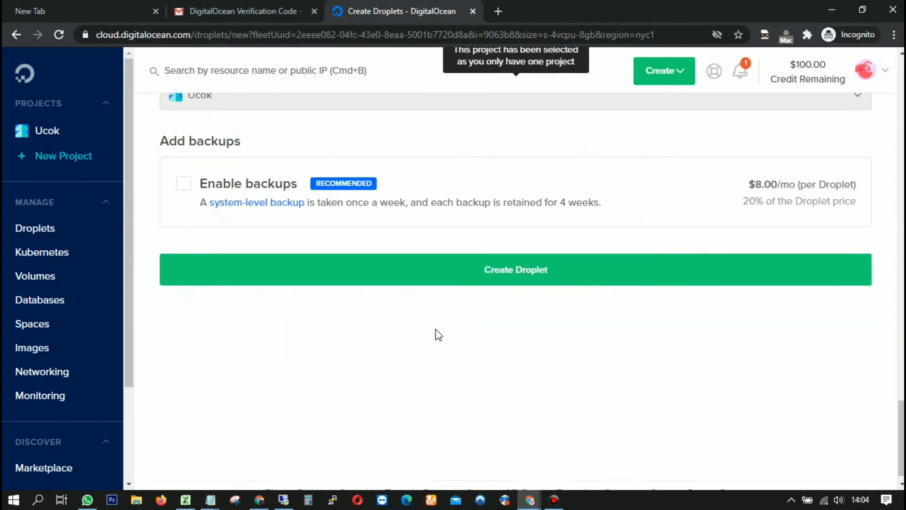
pyautogui.scroll(8, 344, 267)
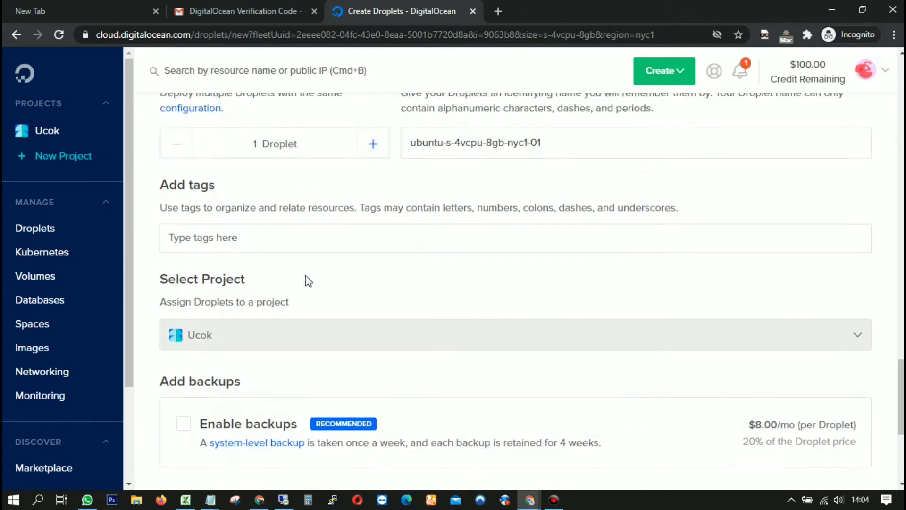
pyautogui.scroll(-8, 476, 293)
pyautogui.scroll(7, 445, 313)
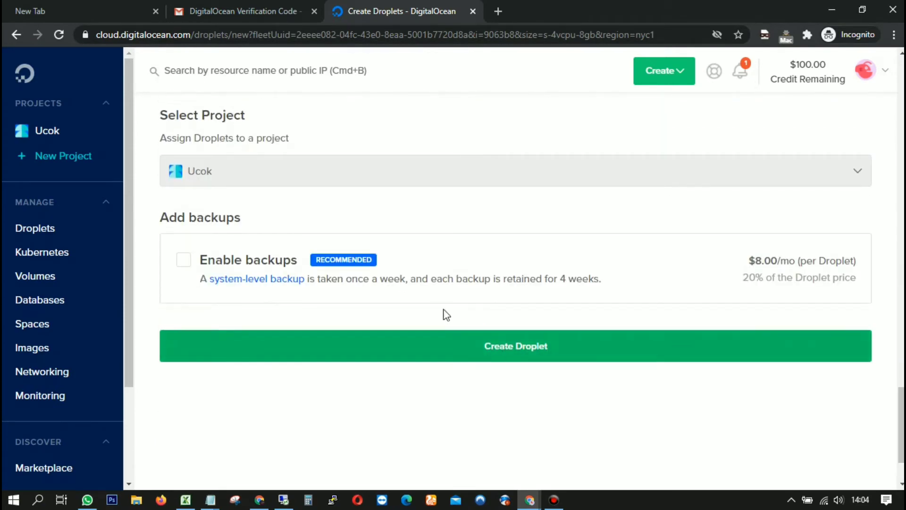
pyautogui.scroll(7, 222, 263)
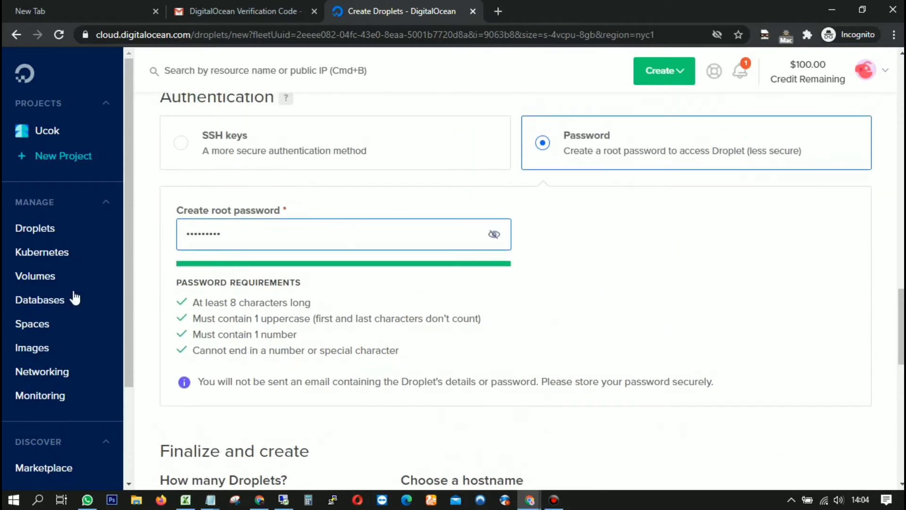
pyautogui.scroll(-10, 543, 242)
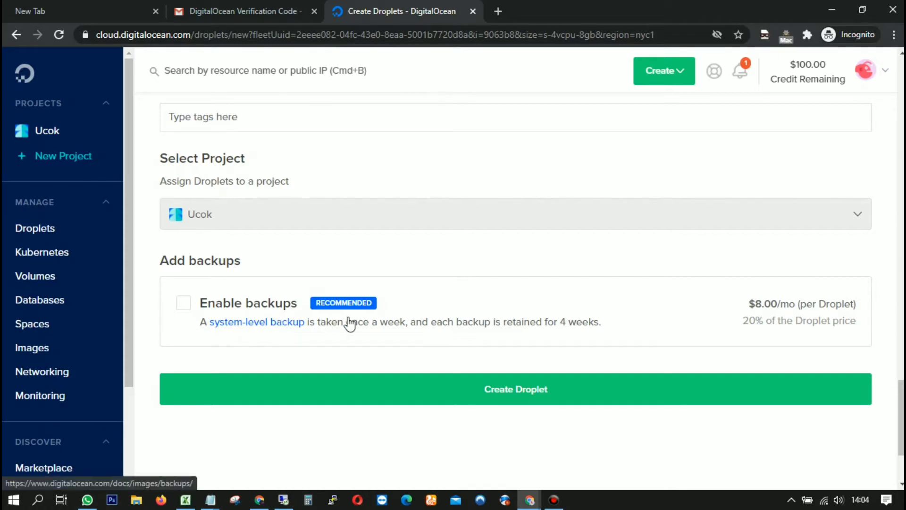
pyautogui.scroll(4, 352, 321)
pyautogui.scroll(-5, 360, 345)
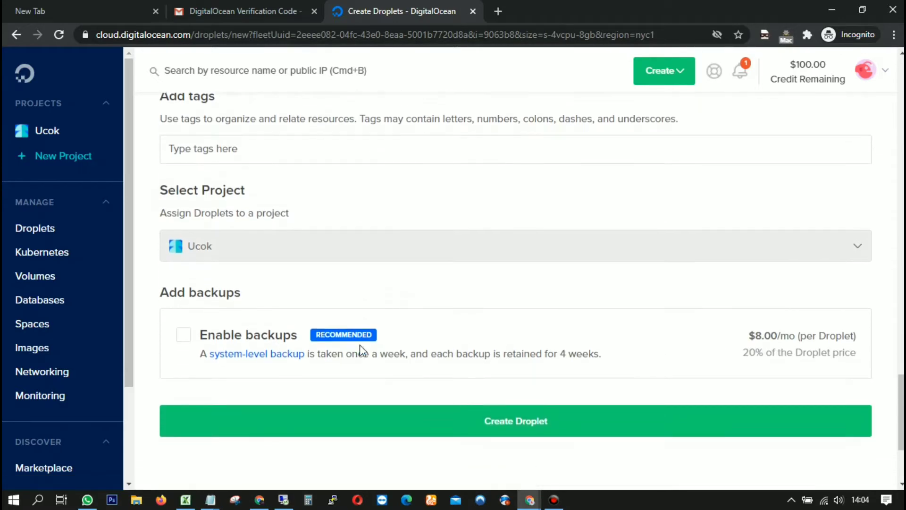
pyautogui.scroll(5, 475, 245)
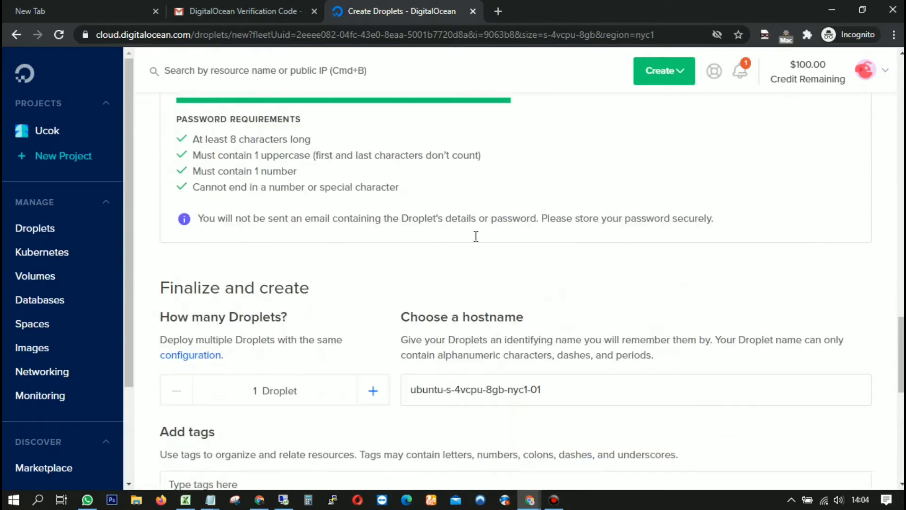
pyautogui.scroll(7, 312, 250)
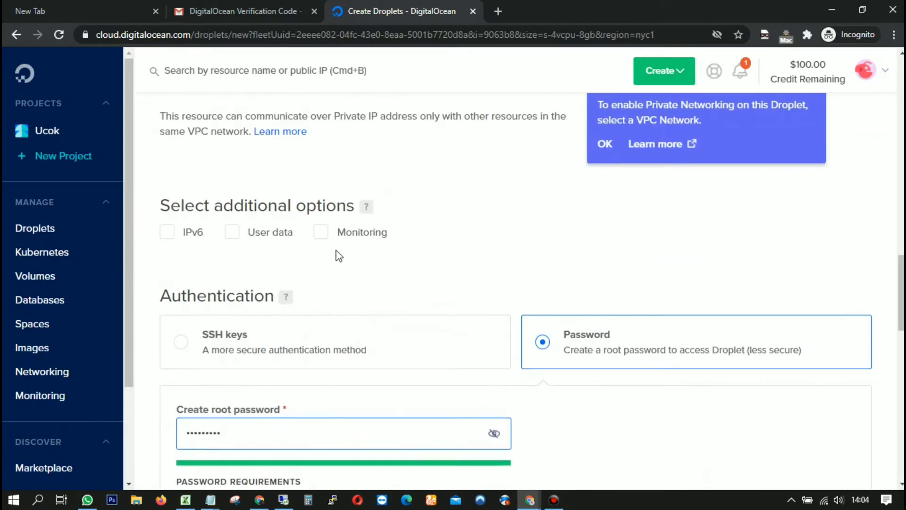
pyautogui.scroll(3, 517, 235)
pyautogui.scroll(3, 520, 235)
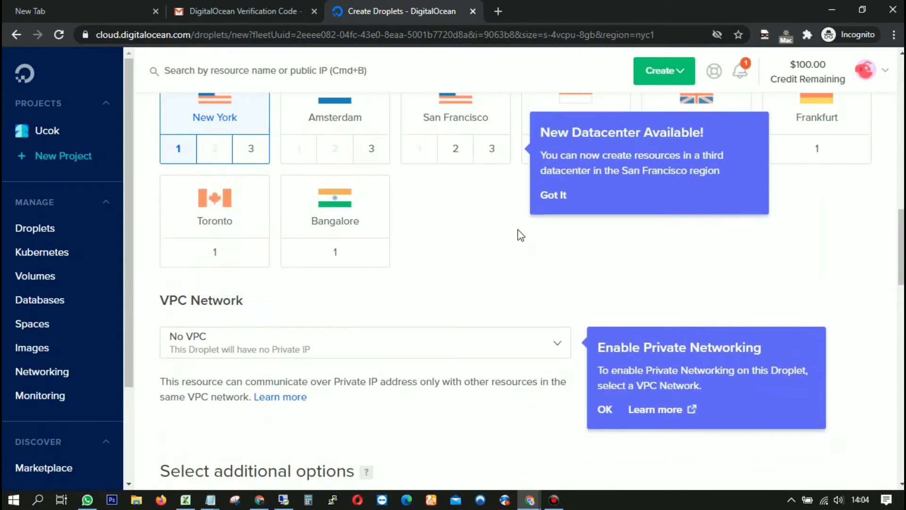
pyautogui.scroll(-14, 518, 237)
pyautogui.scroll(-4, 566, 301)
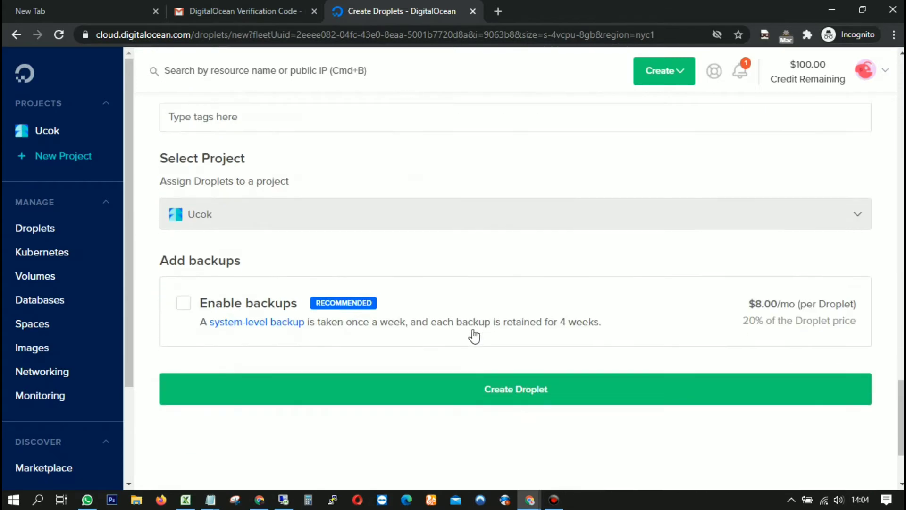
pyautogui.click(522, 387)
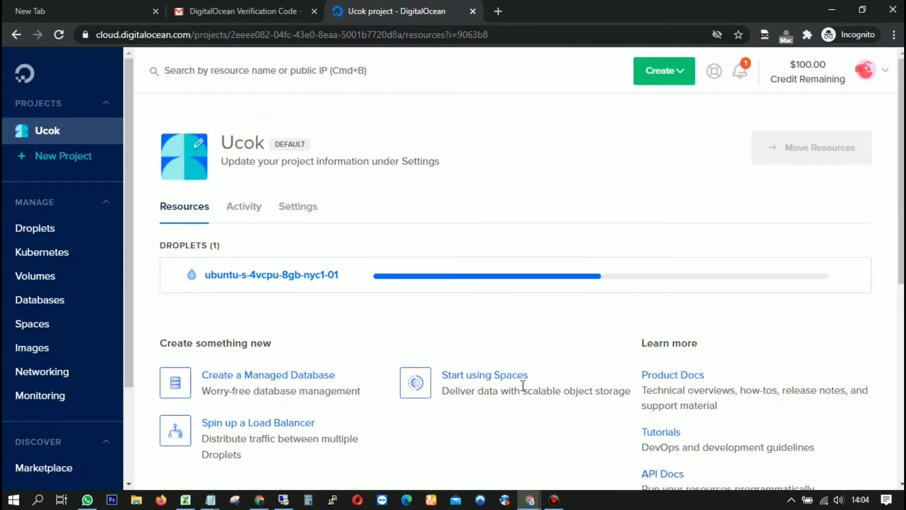
# Step: Open the new Droplet's page, dismiss the creation notice, and go to its Recovery section
pyautogui.click(306, 269)
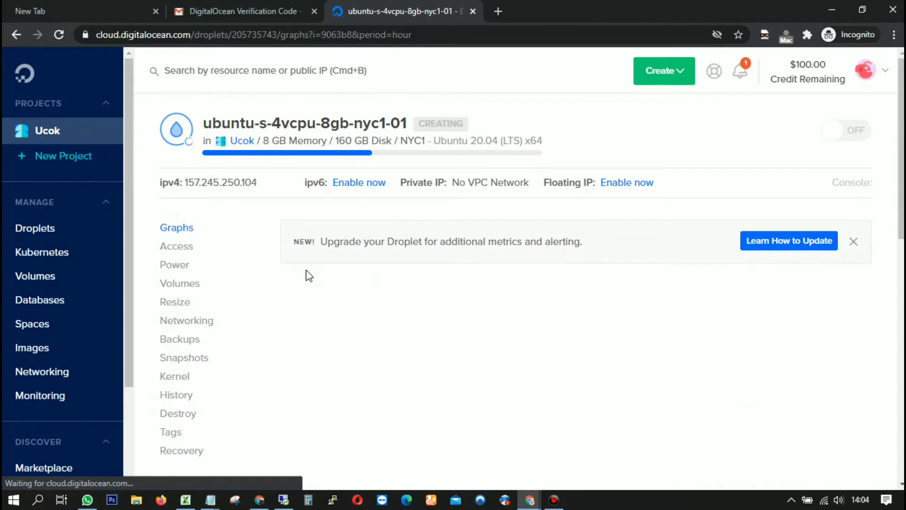
pyautogui.moveTo(254, 187)
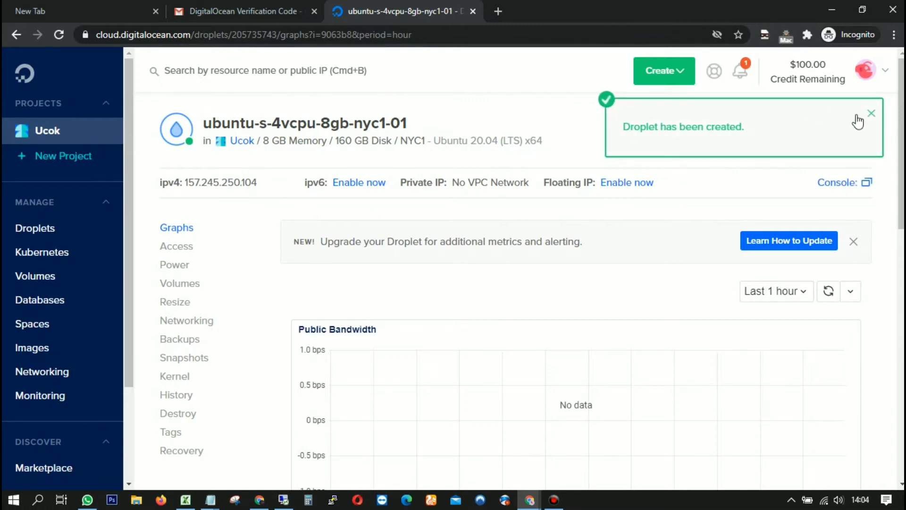
pyautogui.click(872, 113)
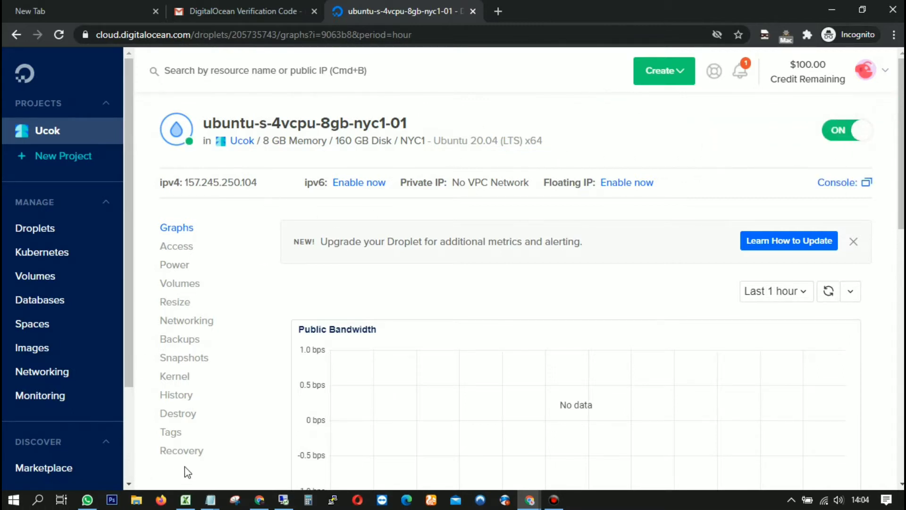
pyautogui.click(181, 455)
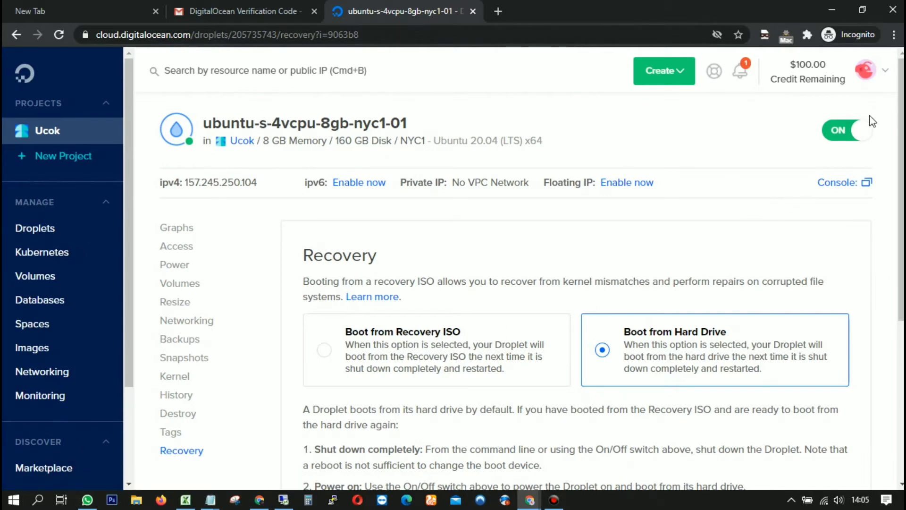
# Step: Power the droplet off, set it to Boot from Recovery ISO, then power it back on
pyautogui.click(841, 128)
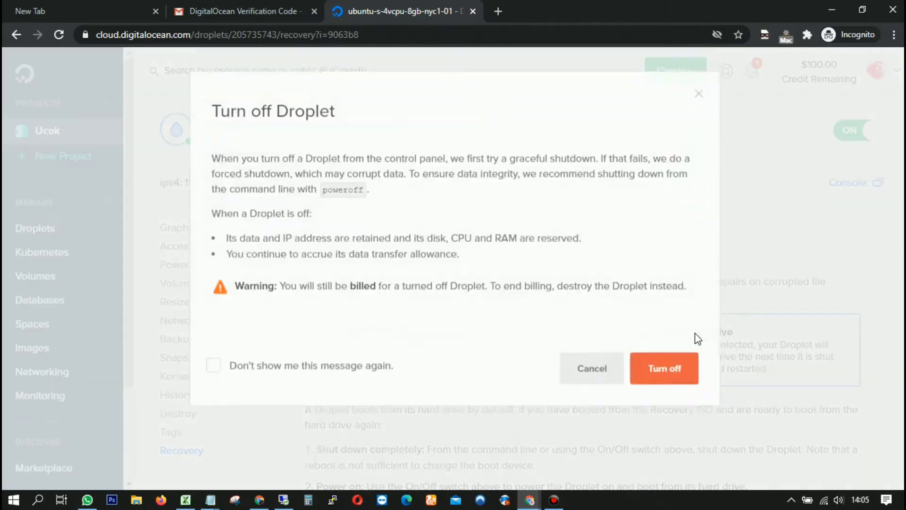
pyautogui.click(673, 370)
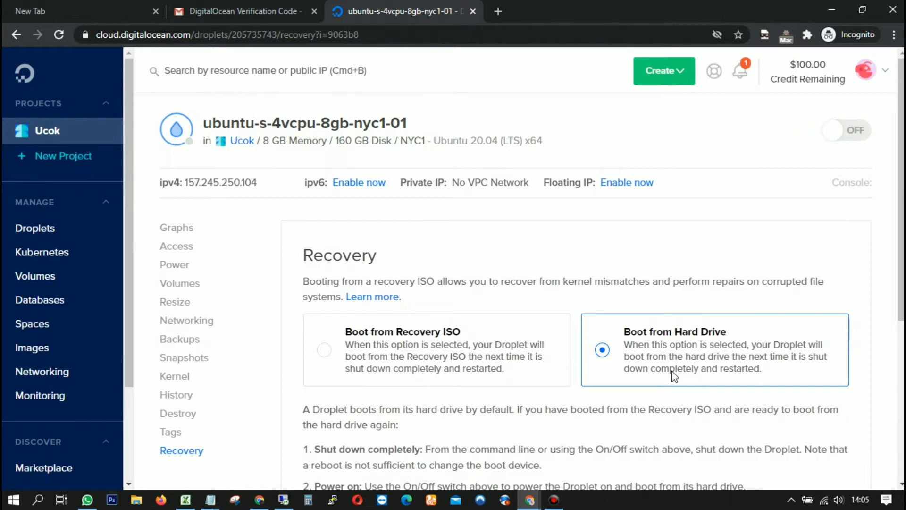
pyautogui.click(385, 360)
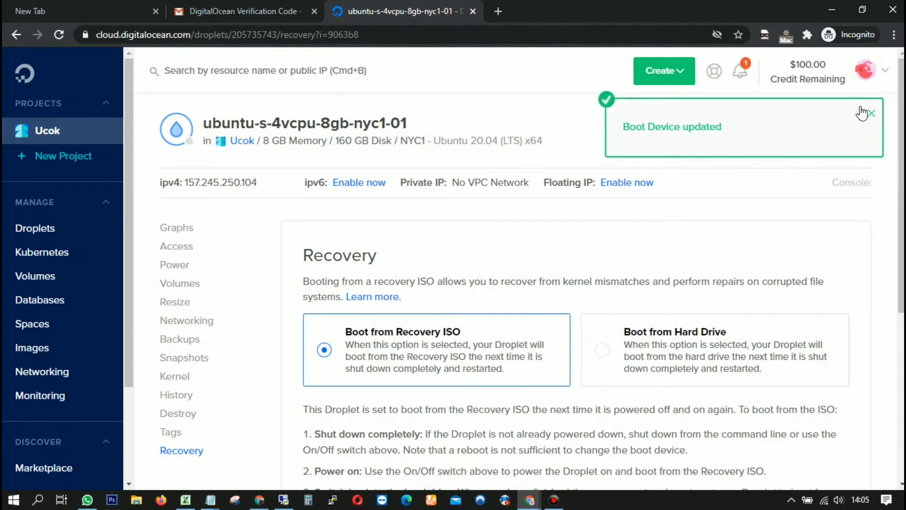
pyautogui.click(871, 113)
pyautogui.click(856, 134)
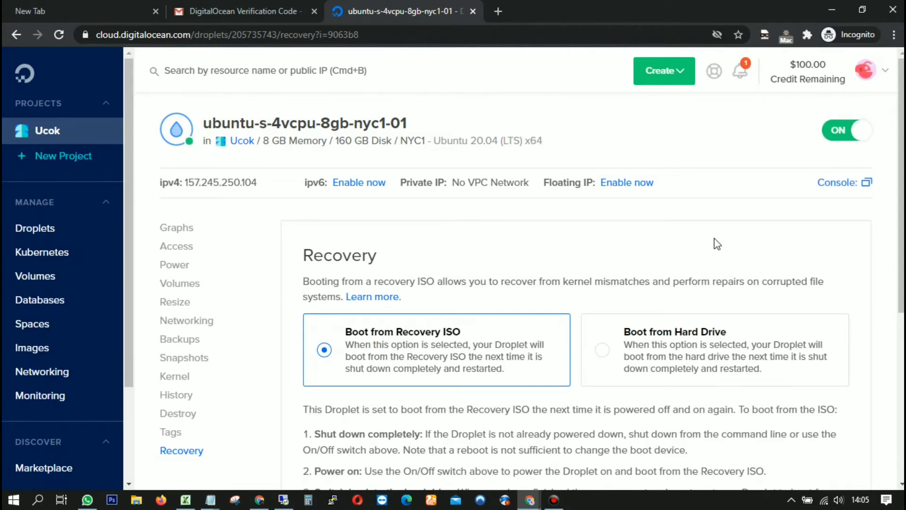
# Step: Open the Droplet Console and choose option 1 to mount the disk image at /dev/vda1
pyautogui.click(843, 185)
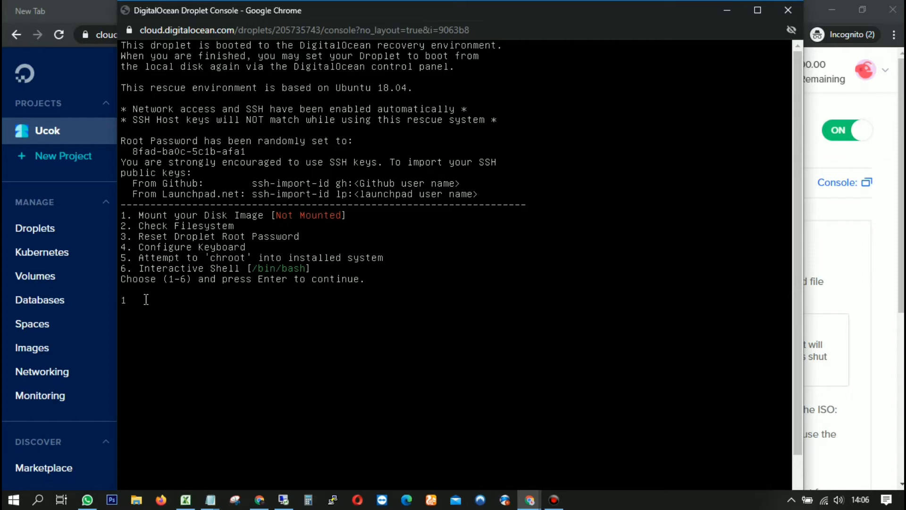
pyautogui.press('Return')
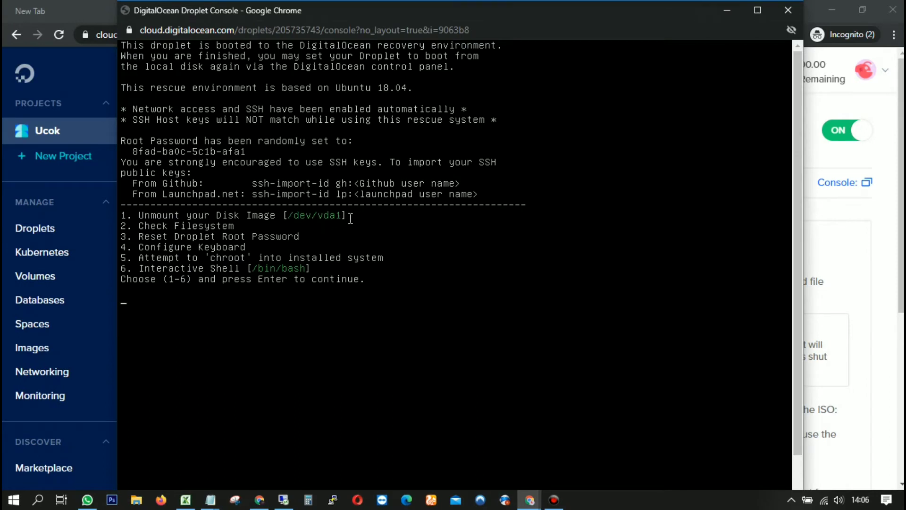
# Step: Try selecting the rescue root password text in the Droplet Console
pyautogui.click(248, 151)
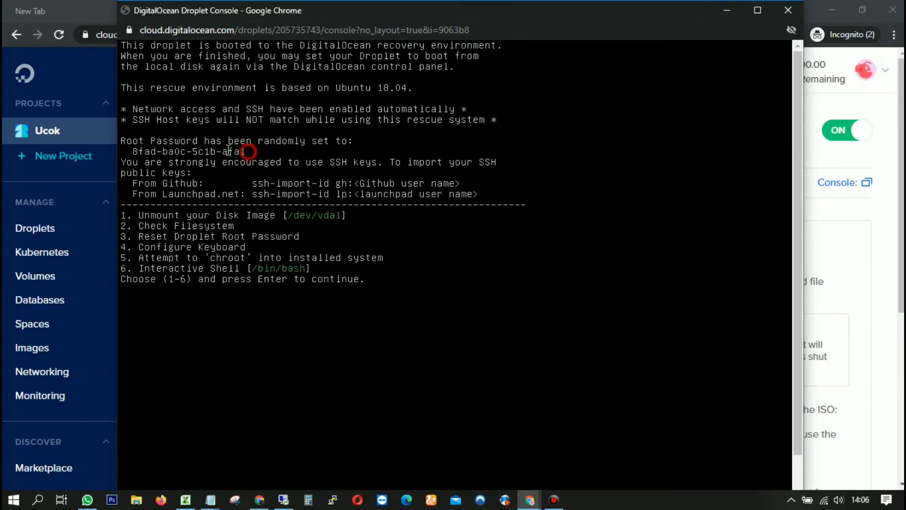
pyautogui.click(181, 151)
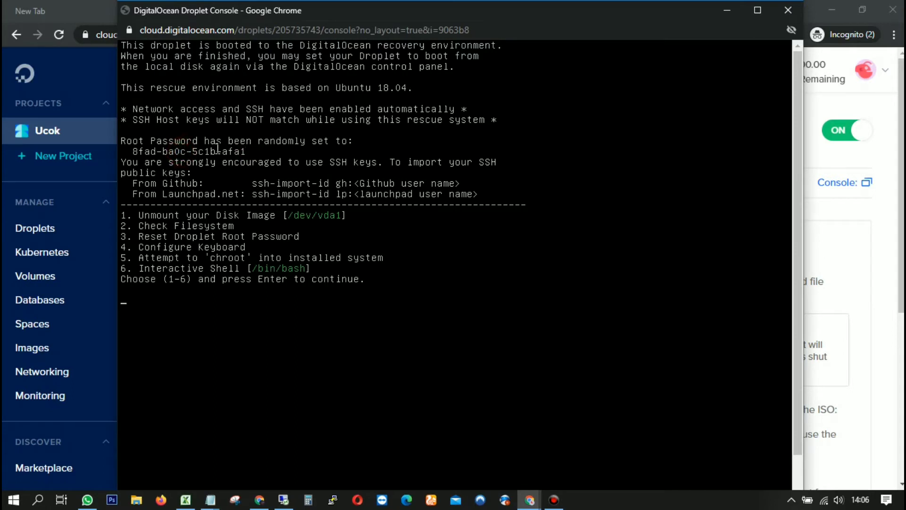
pyautogui.moveTo(216, 148); pyautogui.dragTo(184, 153)
pyautogui.click(140, 148)
pyautogui.click(249, 152)
# Step: Overwrite the old password line in the Setting DO notes with the new root password, then minimize Notepad
pyautogui.click(160, 152)
pyautogui.click(210, 500)
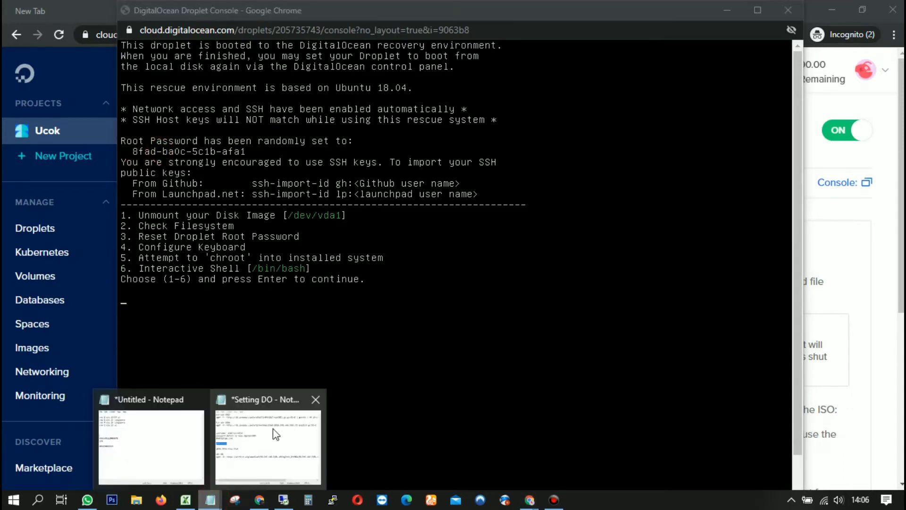
pyautogui.click(304, 419)
pyautogui.click(401, 289)
pyautogui.hotkey('shift', 'Up')
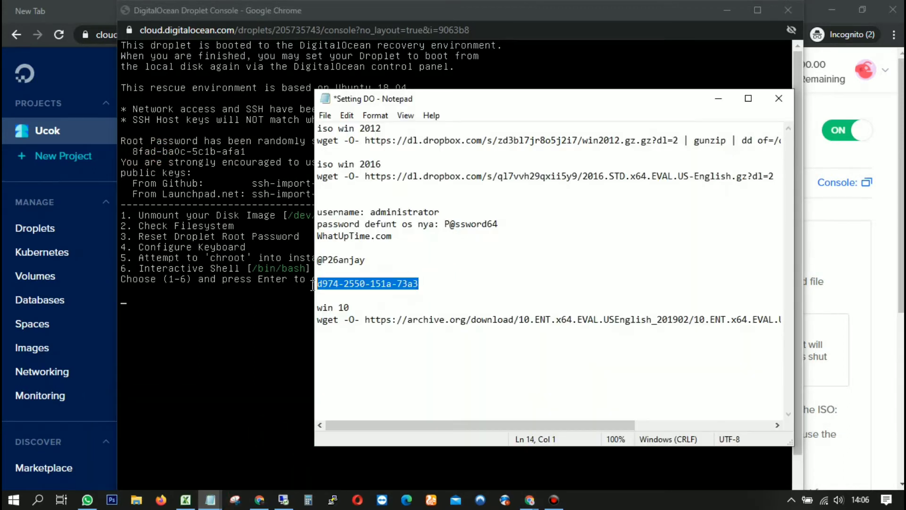
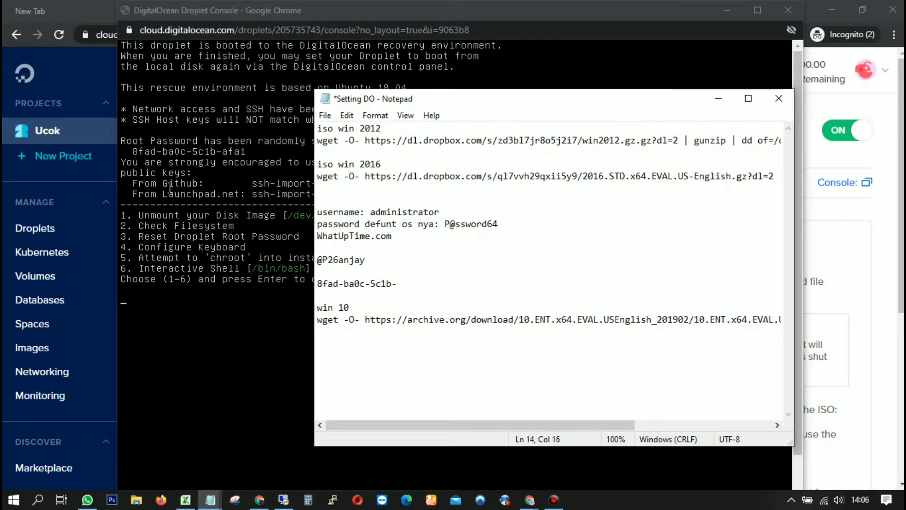
pyautogui.click(719, 98)
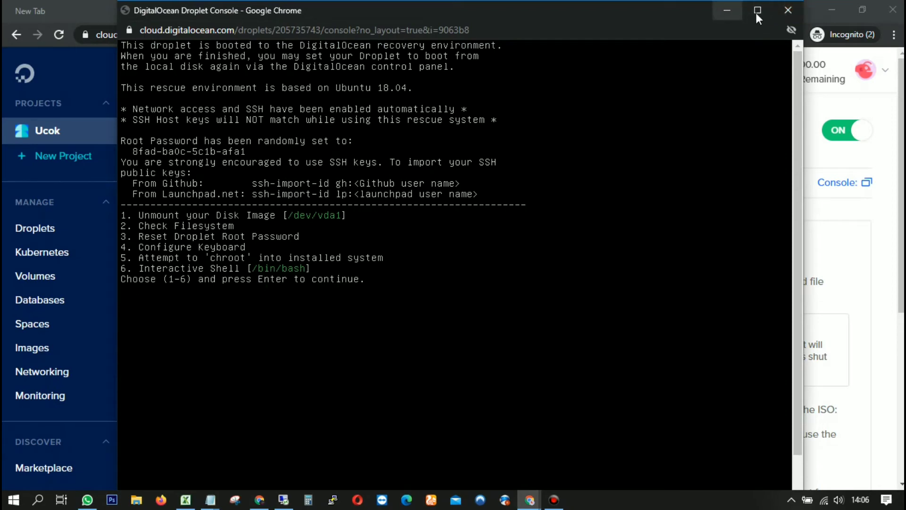
# Step: Copy the droplet's IPv4 157.245.250.104 into PuTTY's Host Name and open an SSH session
pyautogui.click(726, 11)
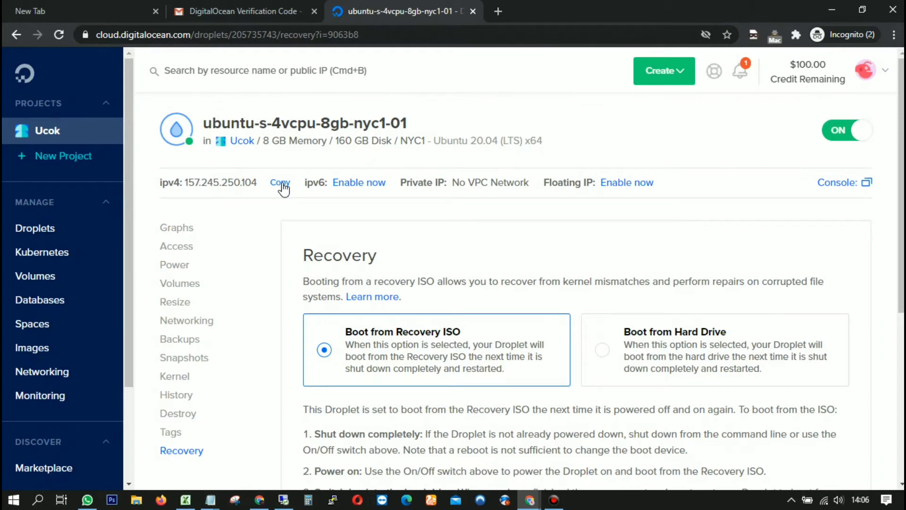
pyautogui.click(283, 184)
pyautogui.click(333, 500)
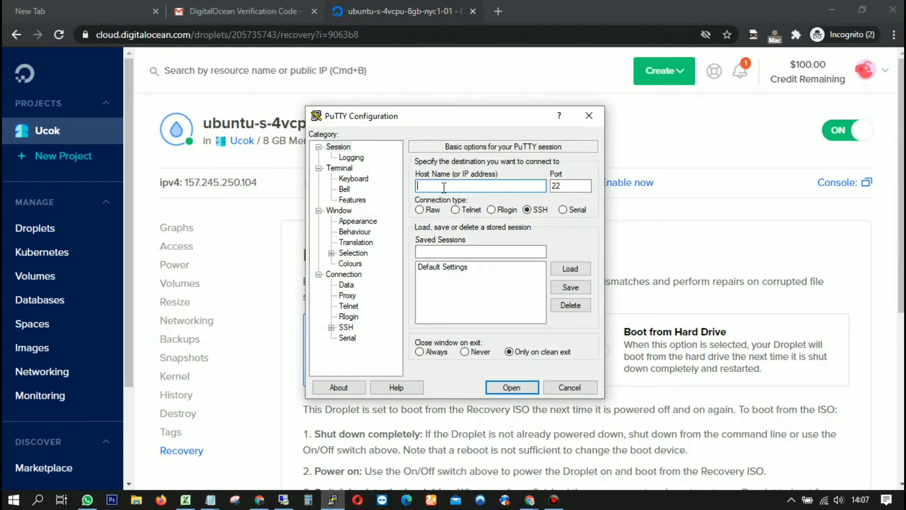
pyautogui.hotkey('ctrl', 'v')
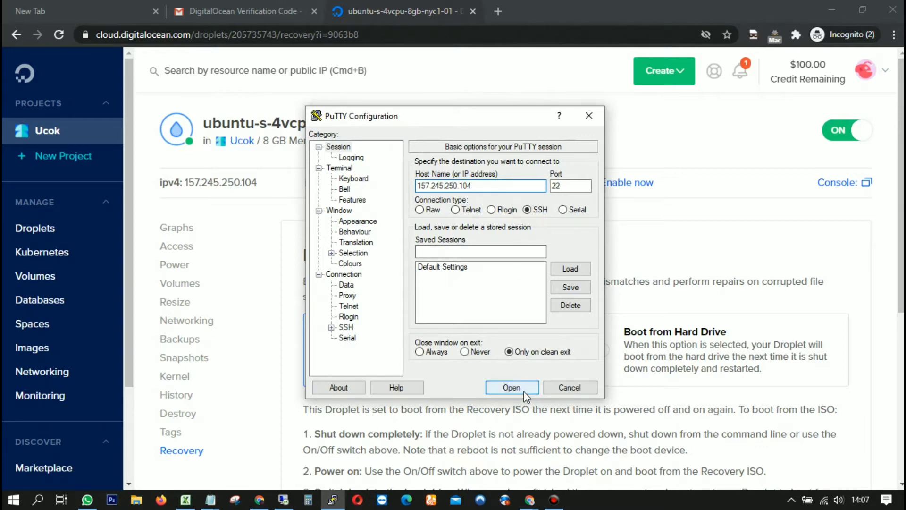
pyautogui.click(511, 388)
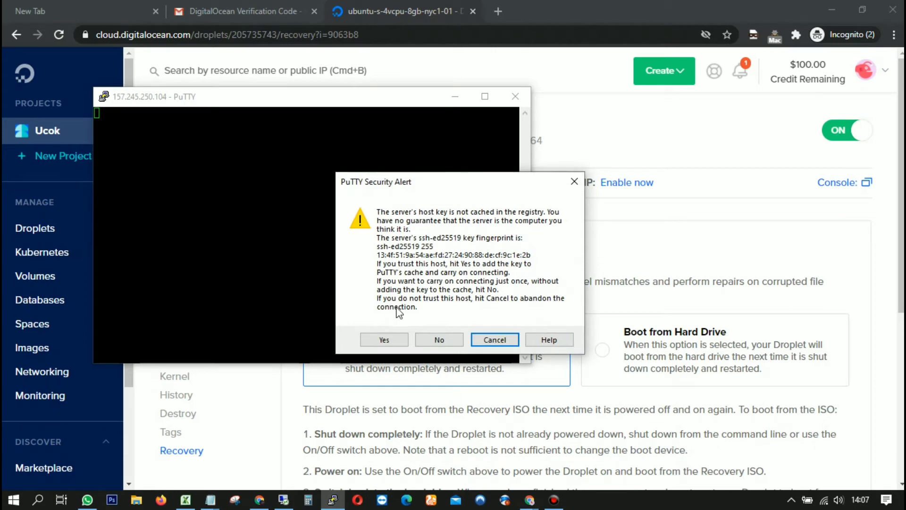
# Step: Accept the server's host key and enter root as the login name
pyautogui.click(385, 339)
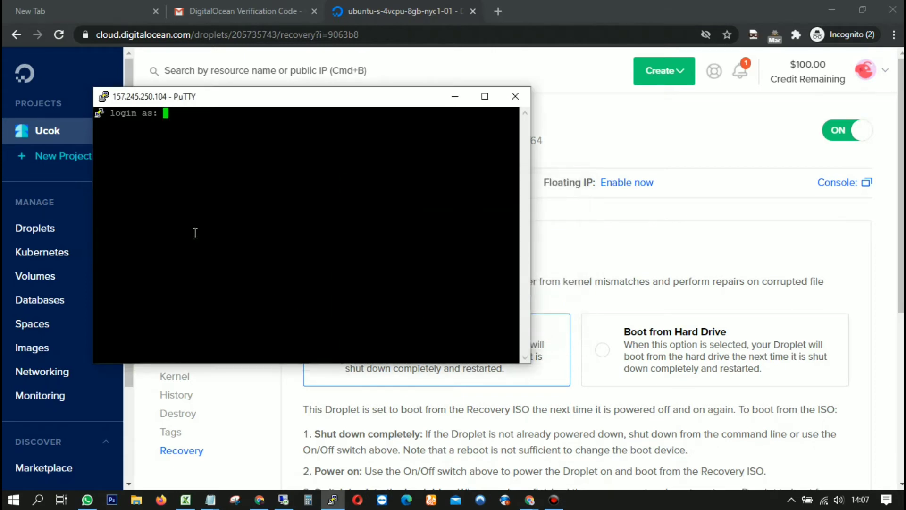
pyautogui.write('root')
pyautogui.press('Return')
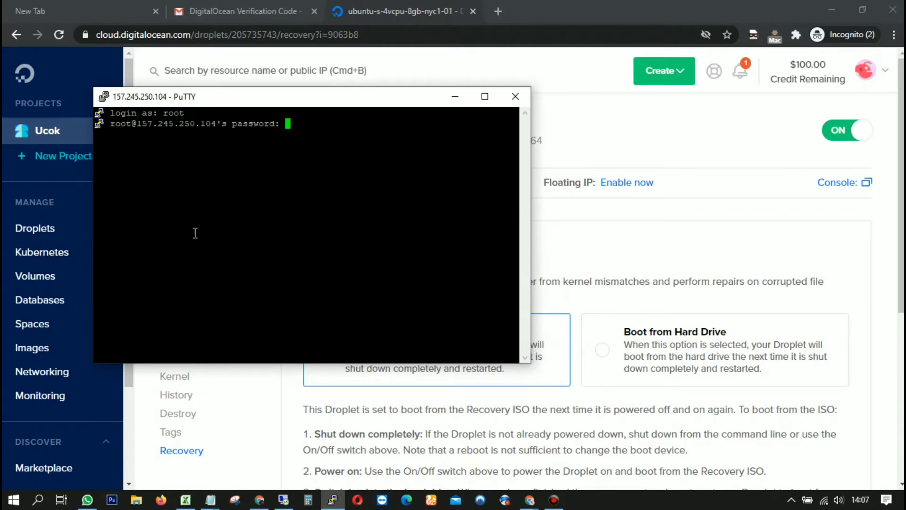
# Step: Copy the saved root password from the Setting DO notes, paste it into PuTTY, and log in
pyautogui.click(208, 502)
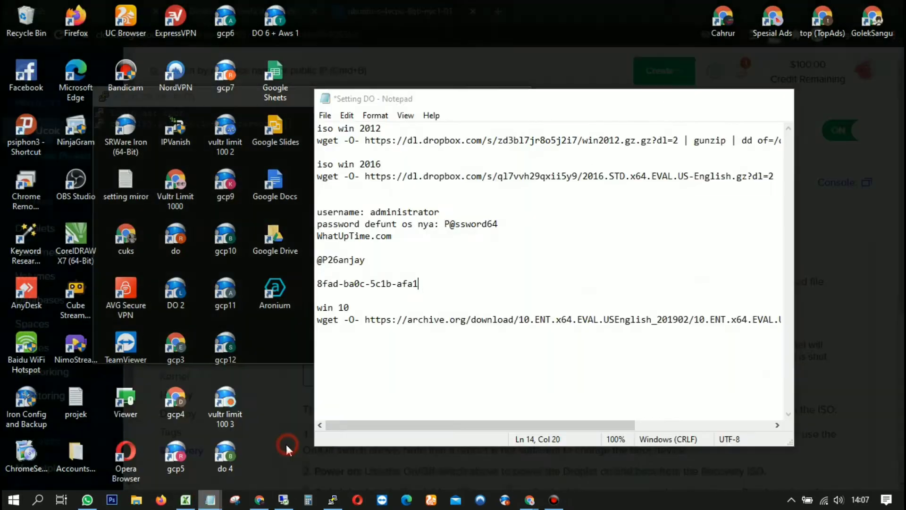
pyautogui.click(288, 445)
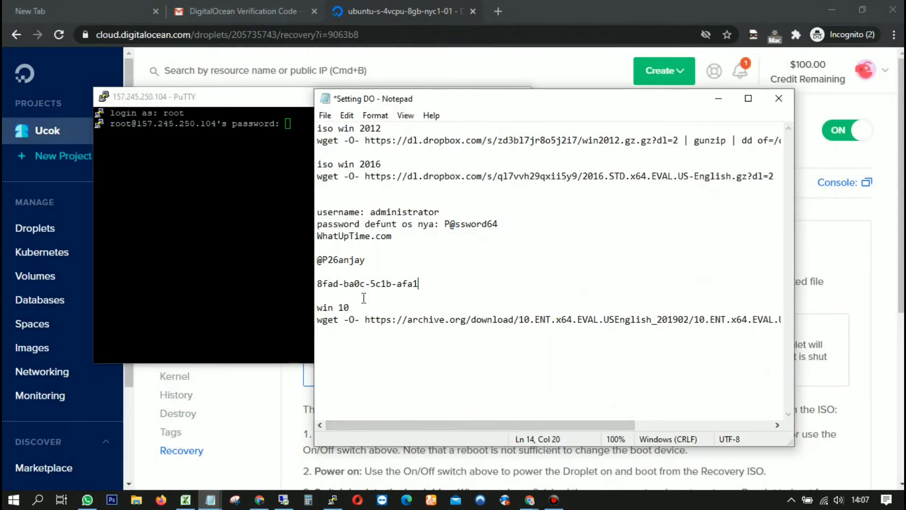
pyautogui.keyDown('shift'); pyautogui.click(317, 283); pyautogui.keyUp('shift')
pyautogui.rightClick(317, 283)
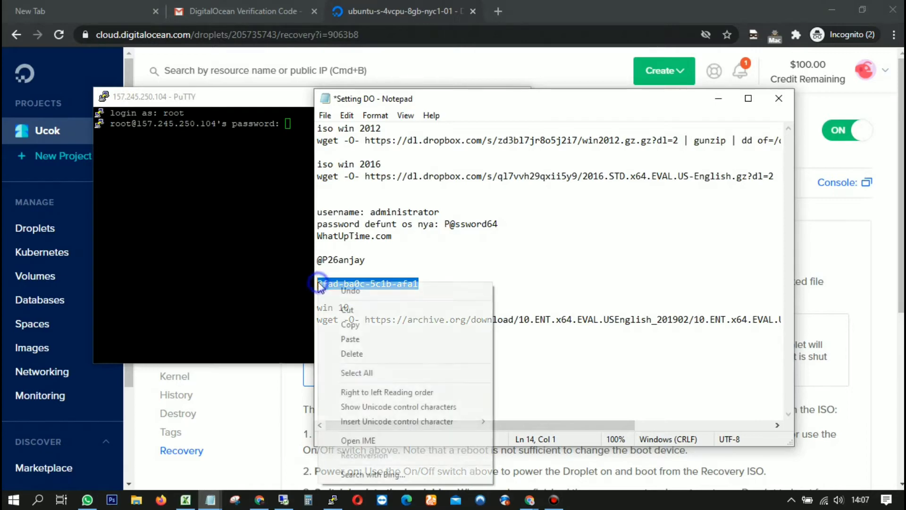
pyautogui.click(361, 332)
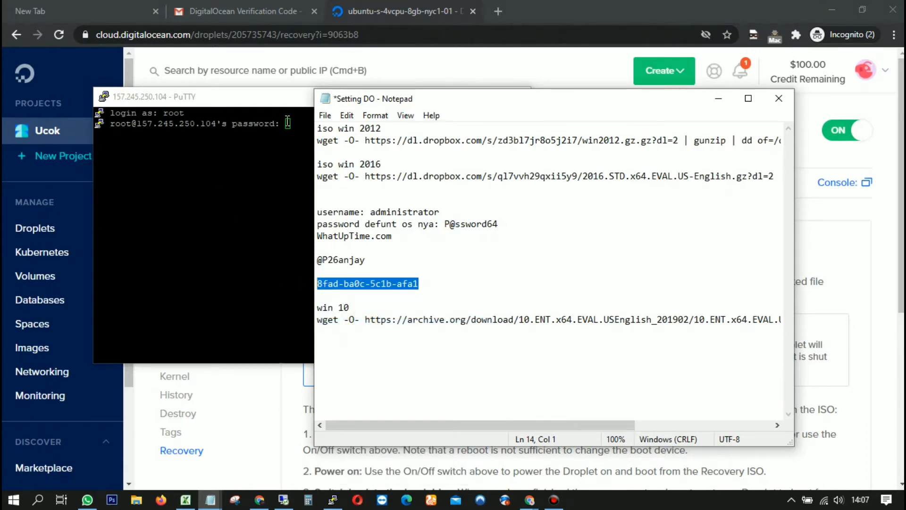
pyautogui.click(277, 96)
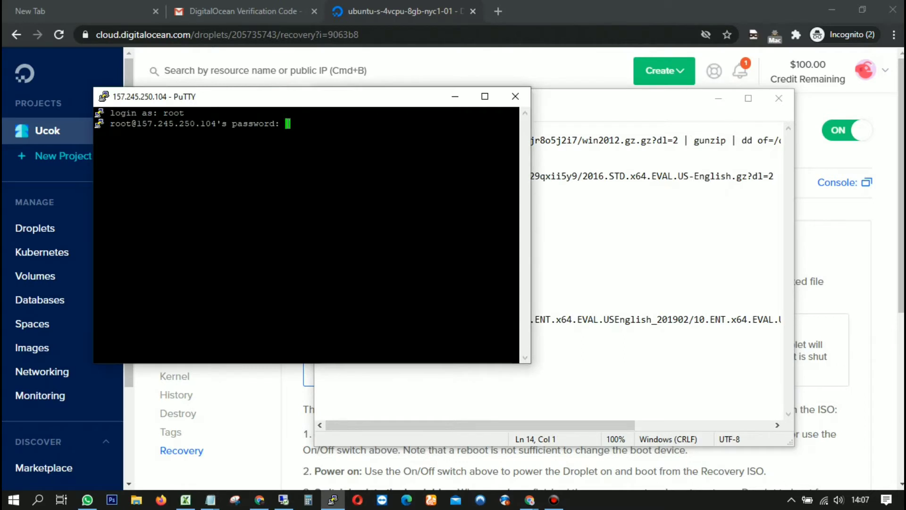
pyautogui.click(287, 124)
pyautogui.press('Return')
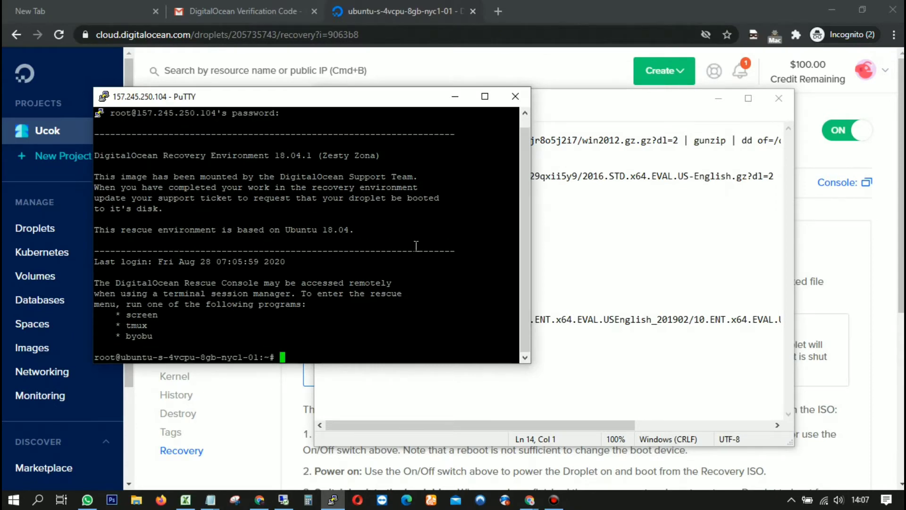
pyautogui.click(652, 183)
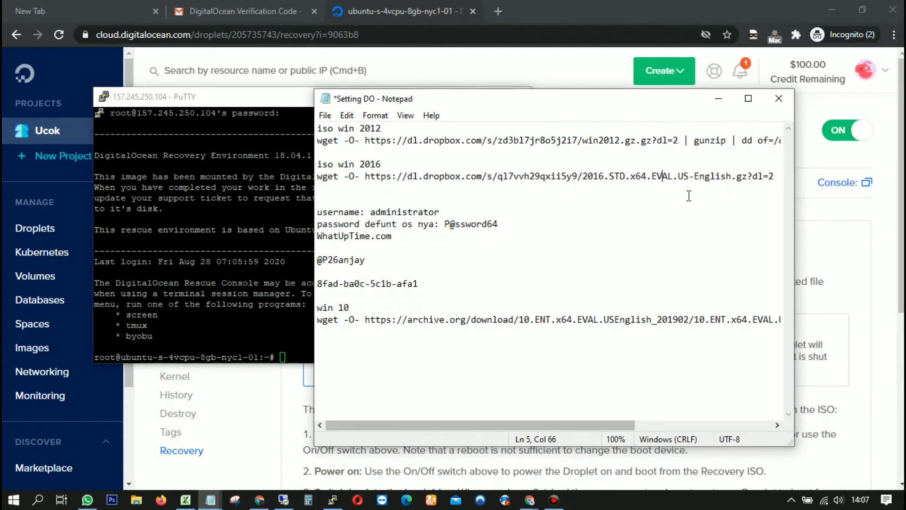
# Step: Select the full win2012 wget | gunzip | dd download line in the Notepad notes
pyautogui.moveTo(574, 146); pyautogui.dragTo(551, 147)
pyautogui.click(476, 140)
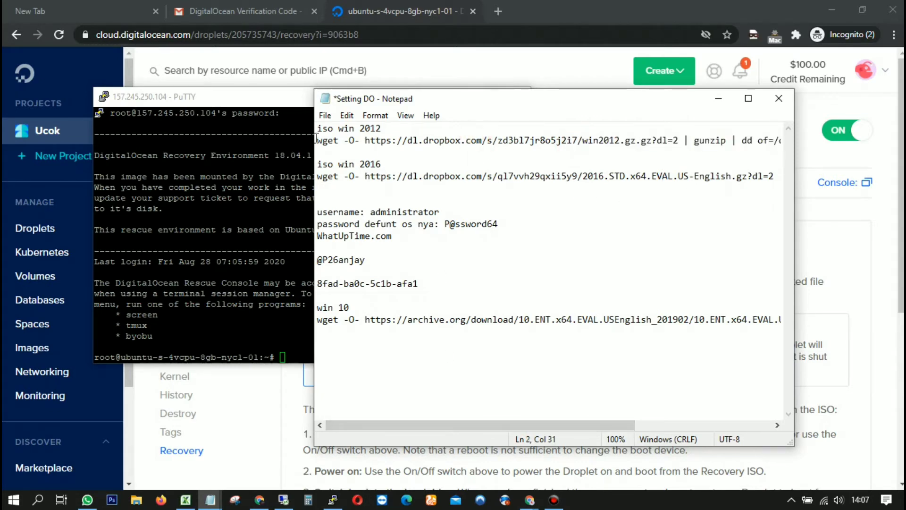
pyautogui.click(334, 131)
pyautogui.click(374, 130)
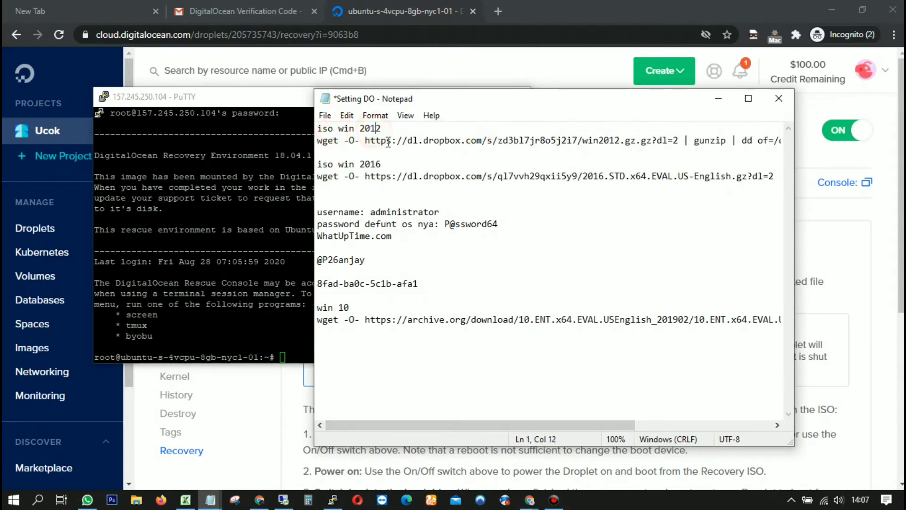
pyautogui.click(390, 176)
pyautogui.click(407, 319)
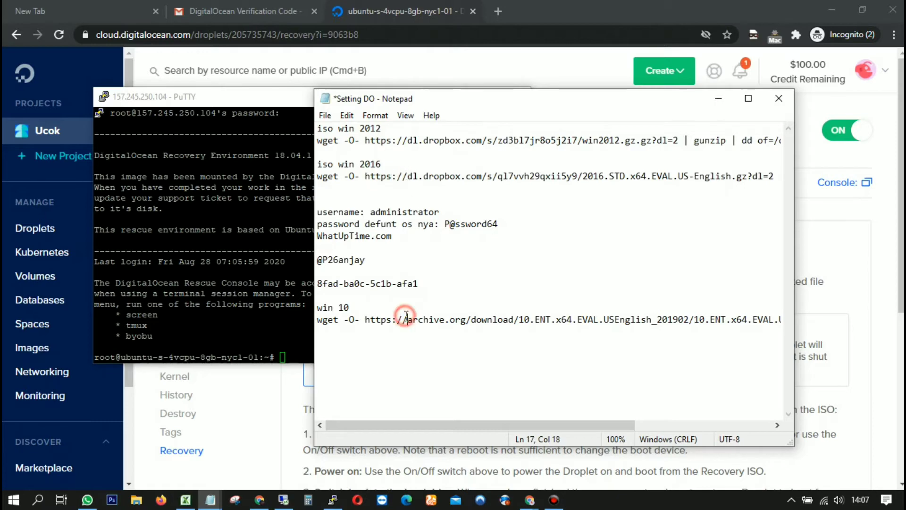
pyautogui.click(408, 176)
pyautogui.click(408, 140)
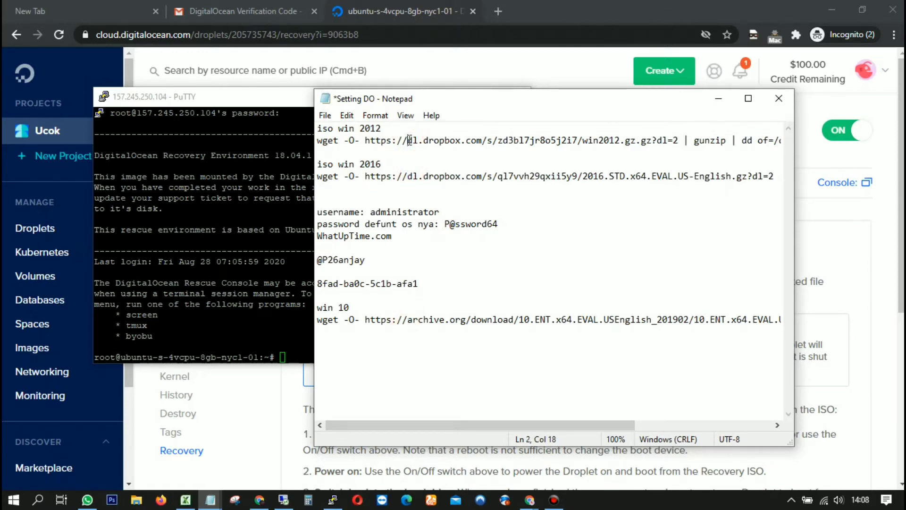
pyautogui.press('End')
pyautogui.hotkey('shift', 'Home')
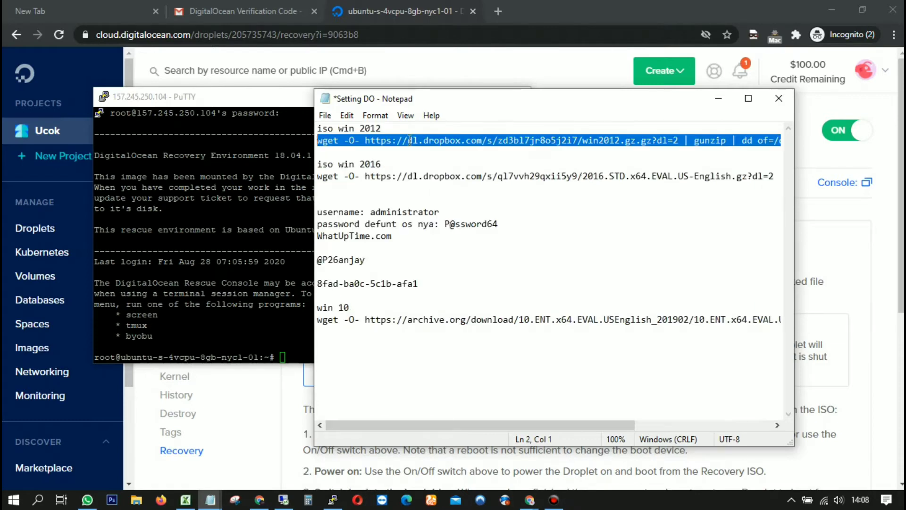
# Step: Copy that line and paste it at the PuTTY root prompt with Notepad minimized
pyautogui.rightClick(409, 140)
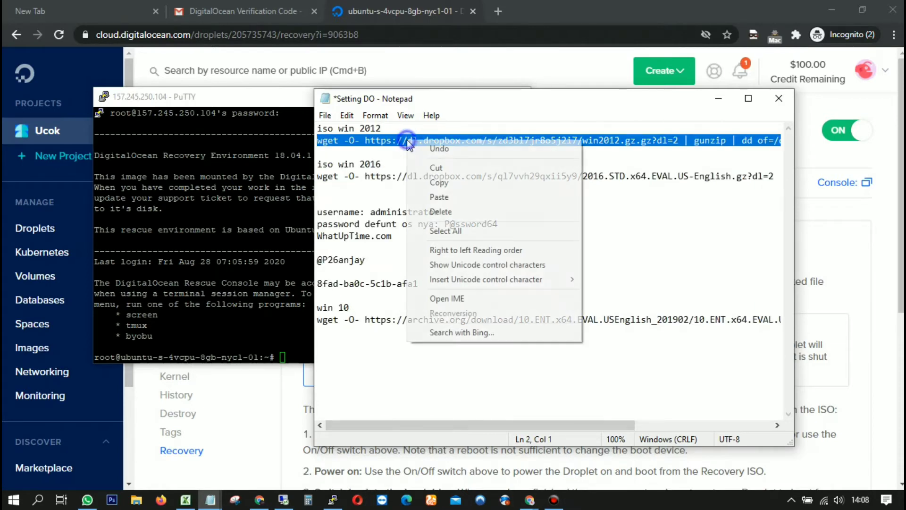
pyautogui.click(446, 182)
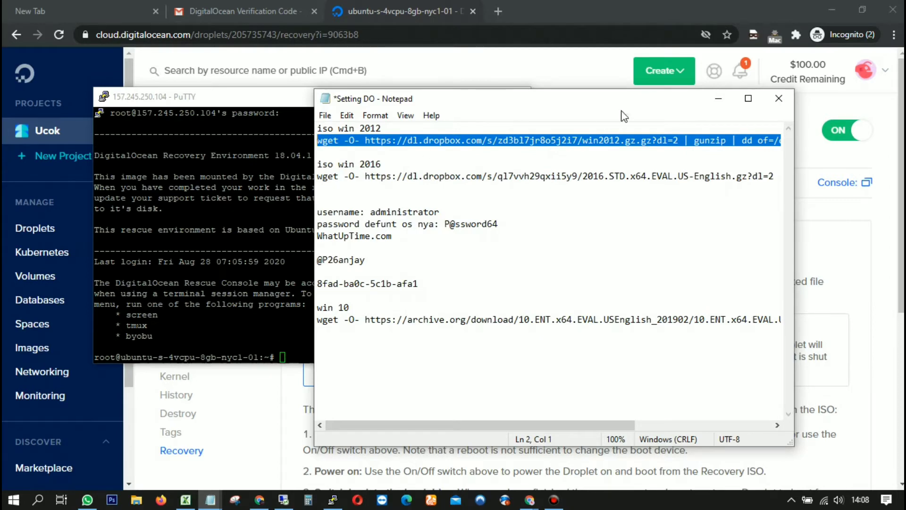
pyautogui.click(716, 99)
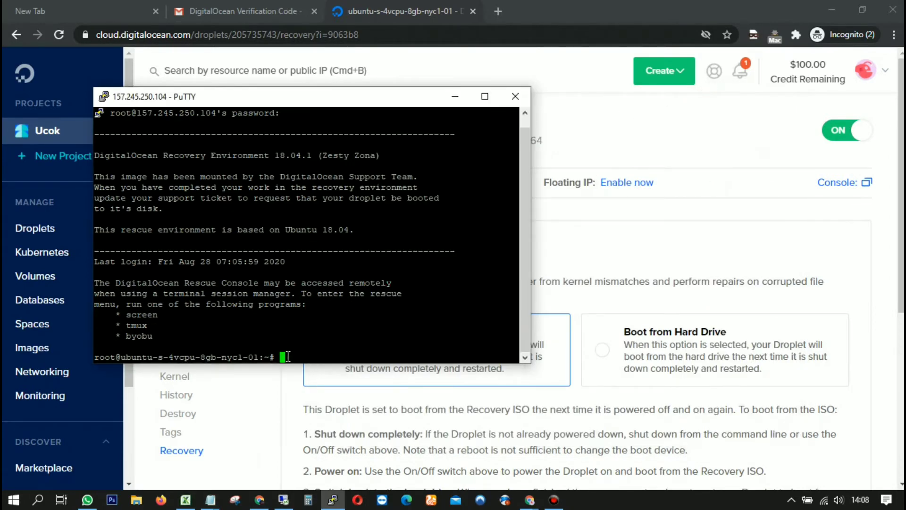
pyautogui.rightClick(283, 356)
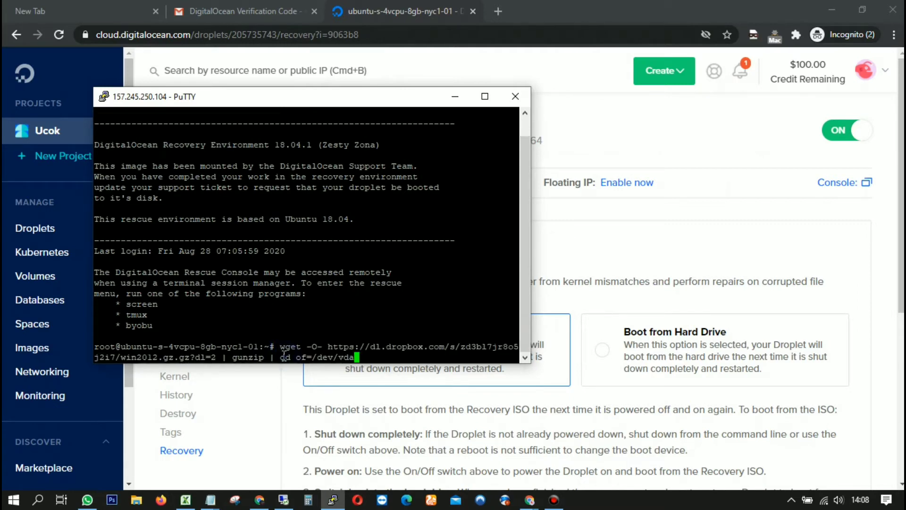
# Step: Run the win2012 download command until 16 GB are written to /dev/vda, then close PuTTY
pyautogui.press('Return')
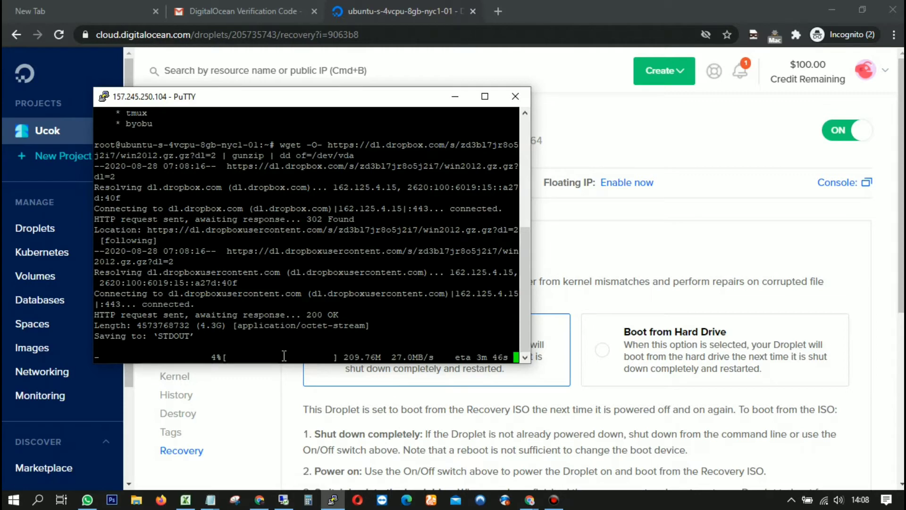
pyautogui.click(553, 499)
pyautogui.click(156, 8)
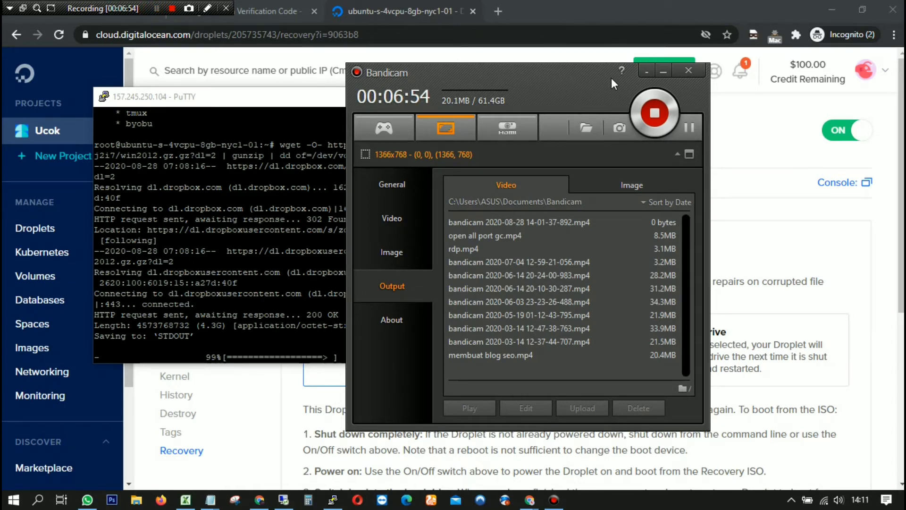
pyautogui.click(663, 72)
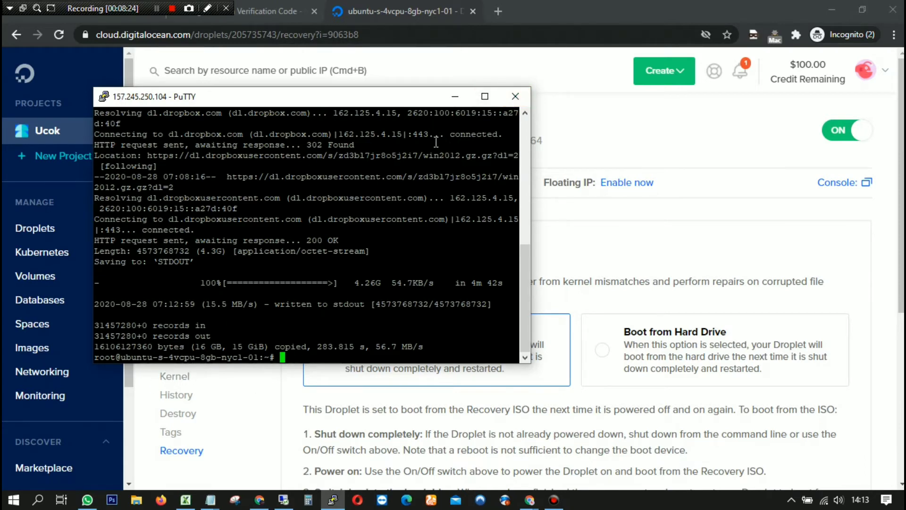
pyautogui.click(508, 99)
# Step: Exit PuTTY, power the droplet off, switch it to Boot from Hard Drive, and power it on
pyautogui.click(472, 299)
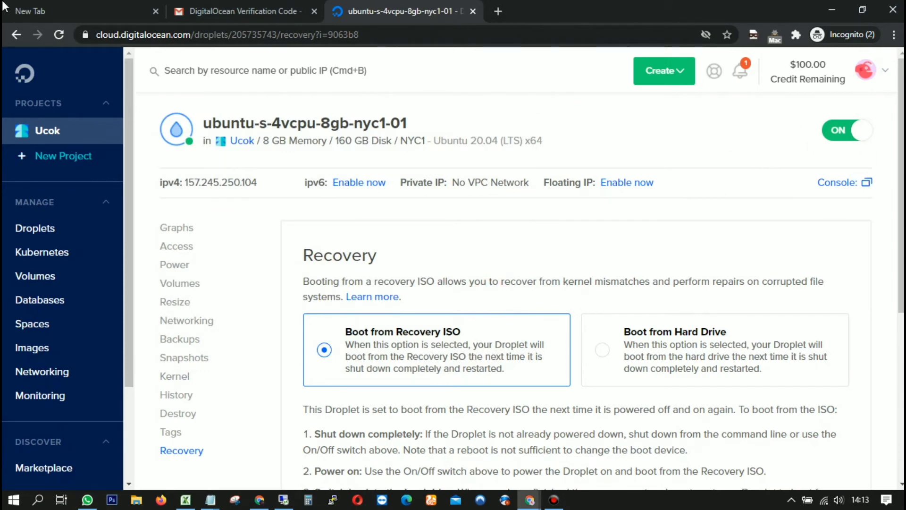
pyautogui.click(841, 133)
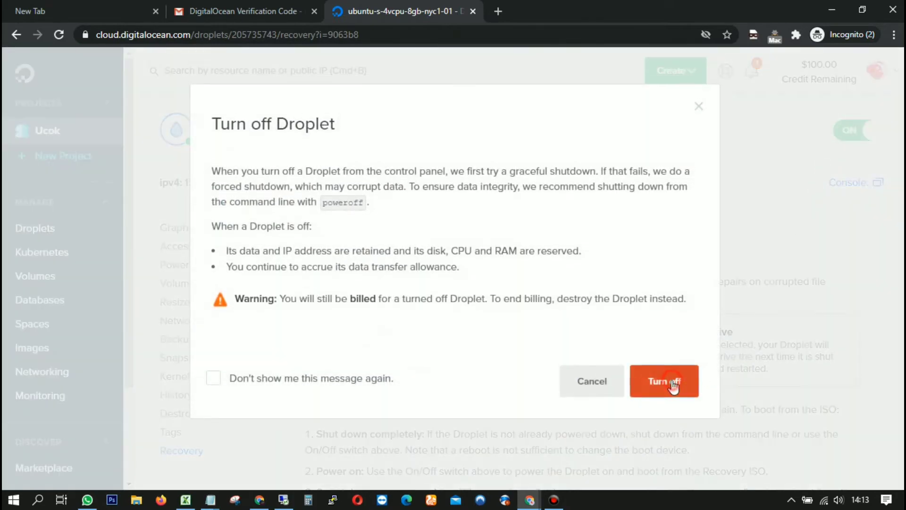
pyautogui.click(661, 380)
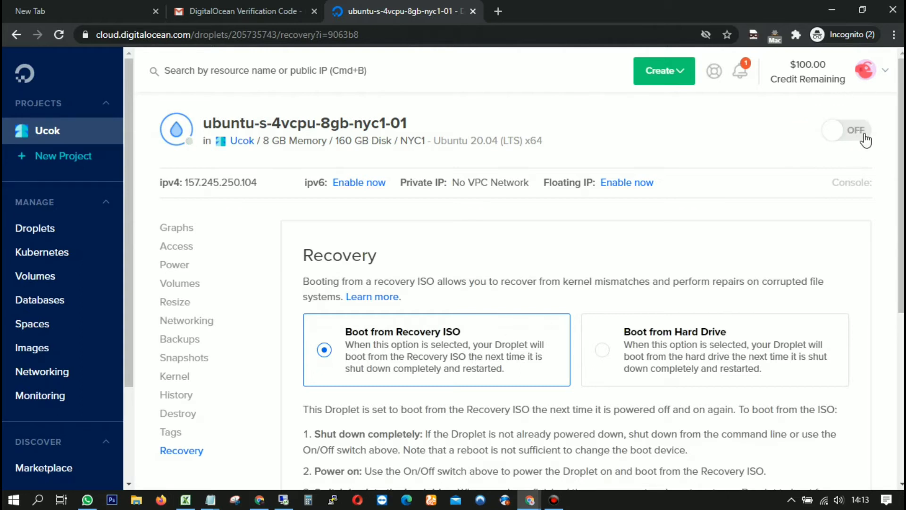
pyautogui.click(688, 348)
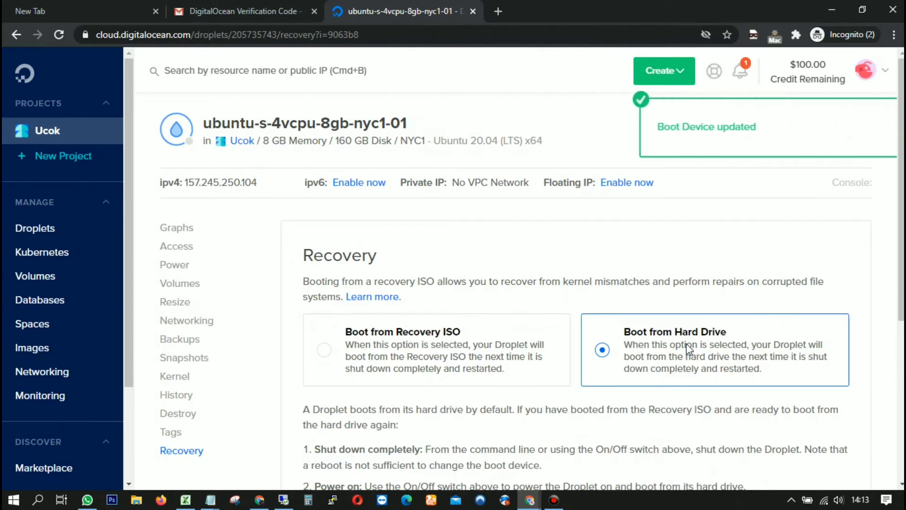
pyautogui.click(871, 113)
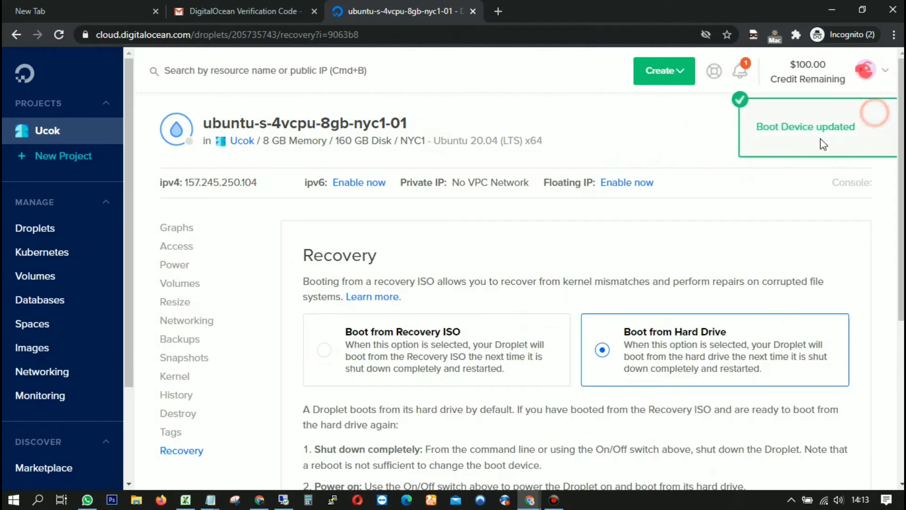
pyautogui.click(854, 128)
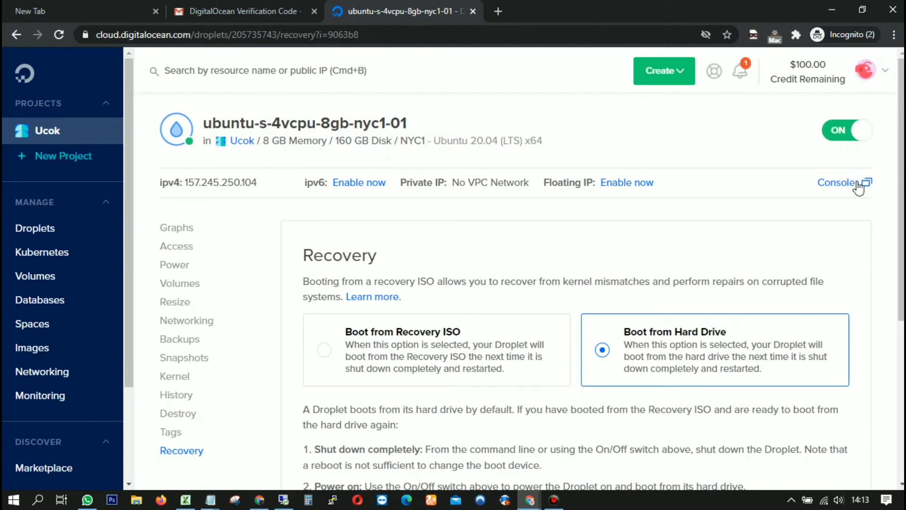
# Step: Launch the droplet's web Console and maximize it to watch Windows boot
pyautogui.click(862, 183)
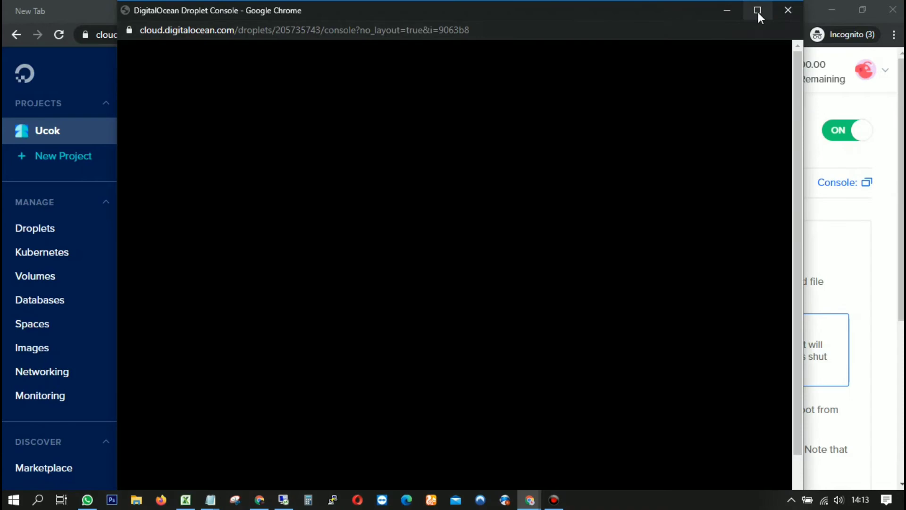
pyautogui.click(758, 10)
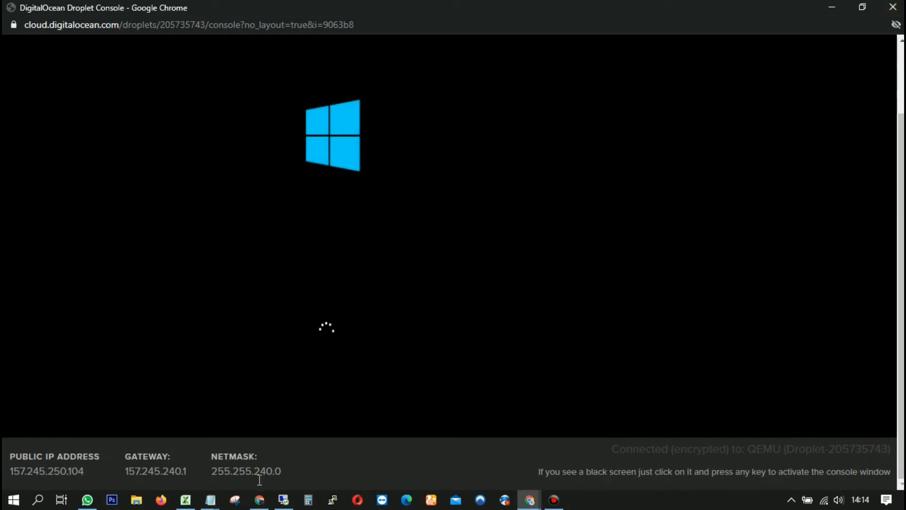
# Step: Look up the default Administrator password in the setup notes, then minimize them
pyautogui.moveTo(212, 500)
pyautogui.click(271, 446)
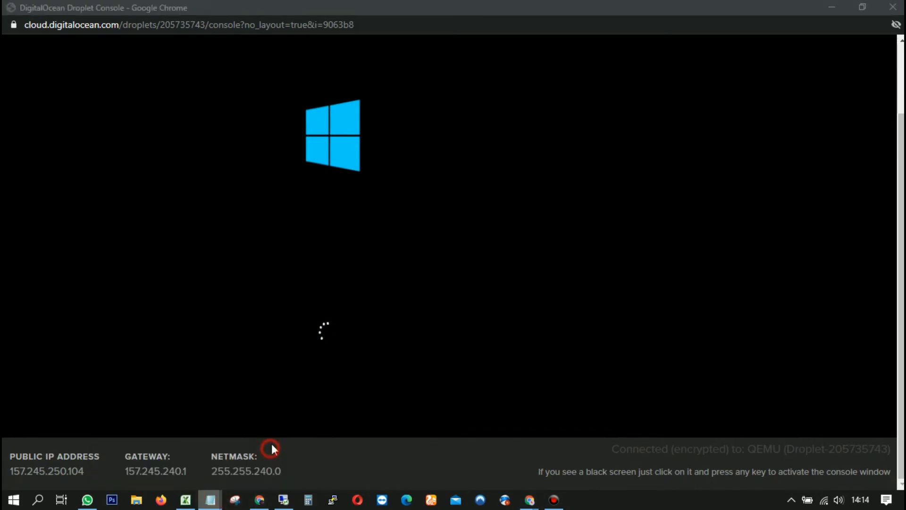
pyautogui.doubleClick(458, 227)
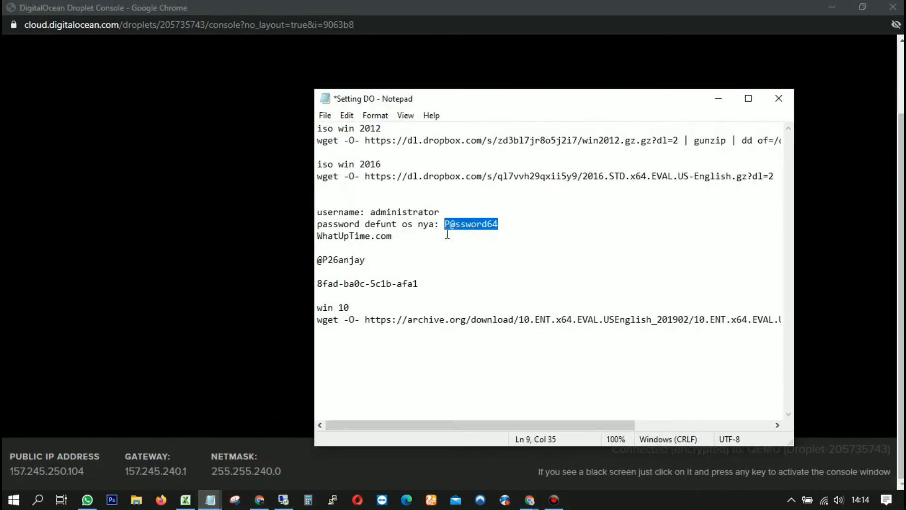
pyautogui.click(444, 224)
pyautogui.click(445, 224)
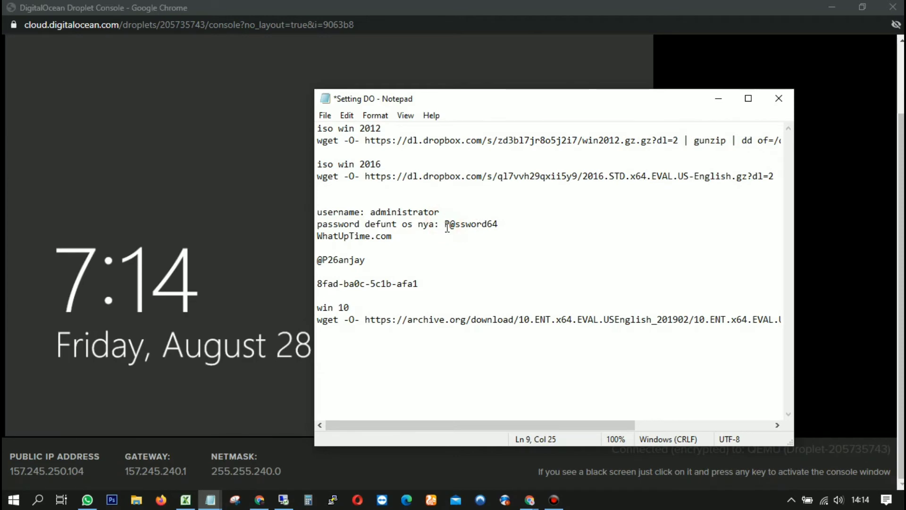
pyautogui.click(503, 227)
pyautogui.click(721, 97)
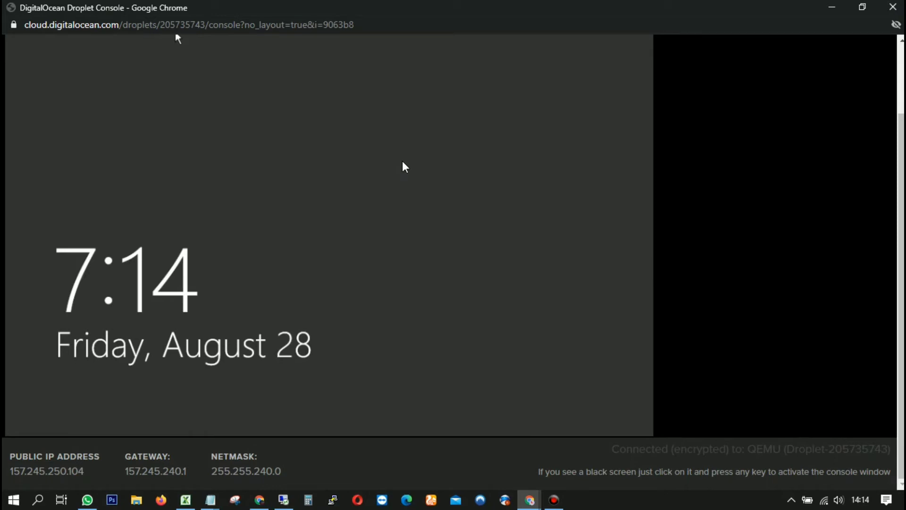
# Step: Sign in at the console as Administrator with the default password
pyautogui.scroll(2, 439, 265)
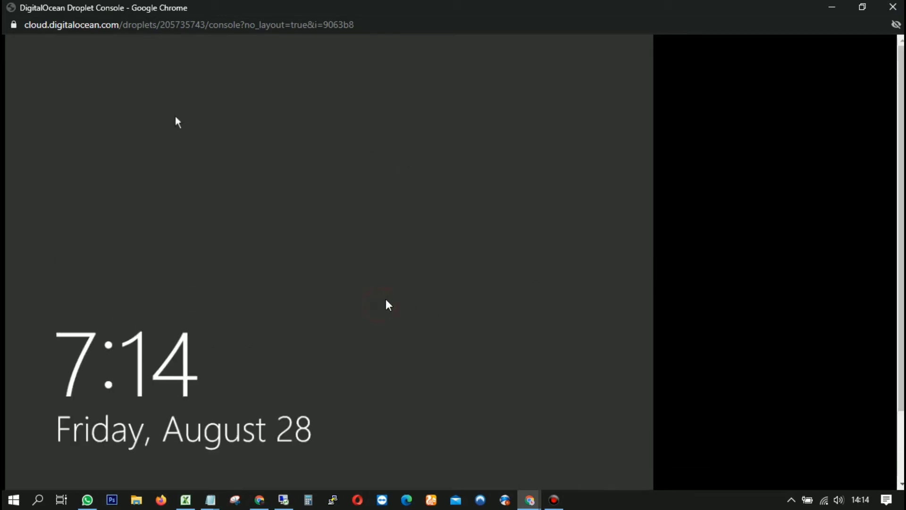
pyautogui.scroll(-2, 661, 302)
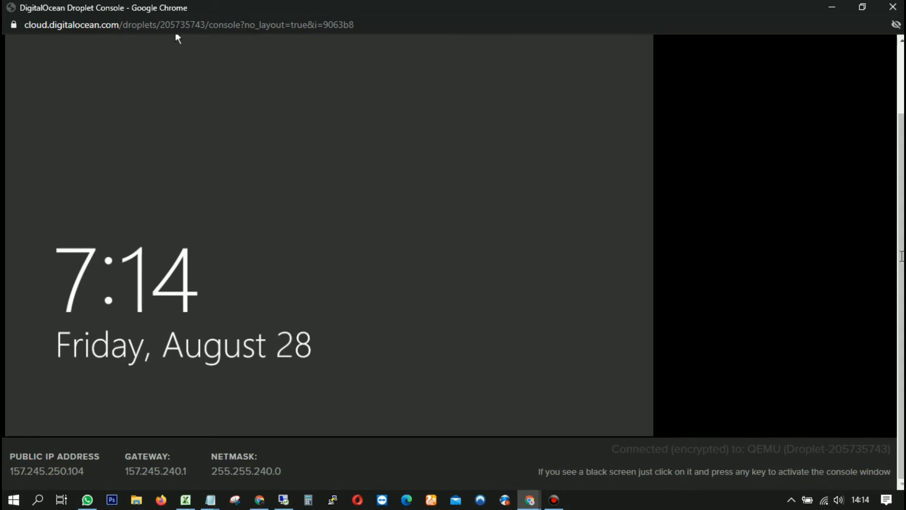
pyautogui.moveTo(901, 292); pyautogui.dragTo(901, 221)
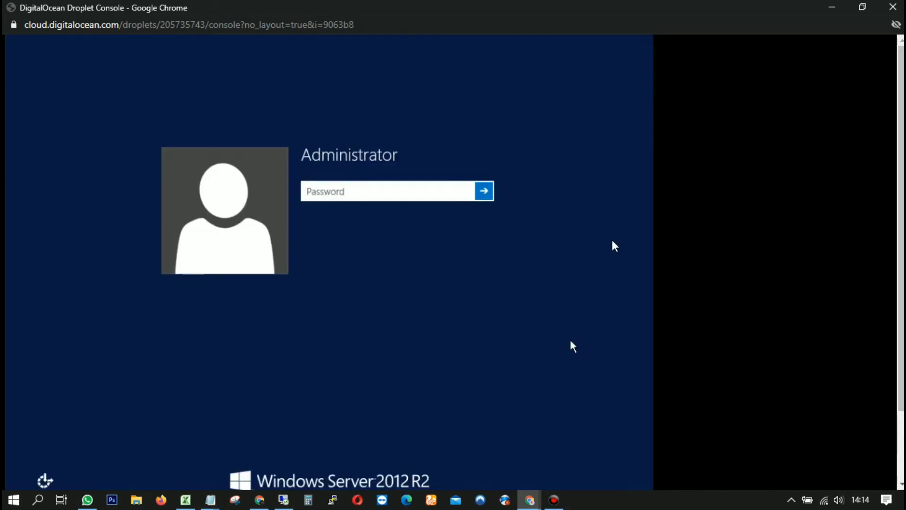
pyautogui.write('******')
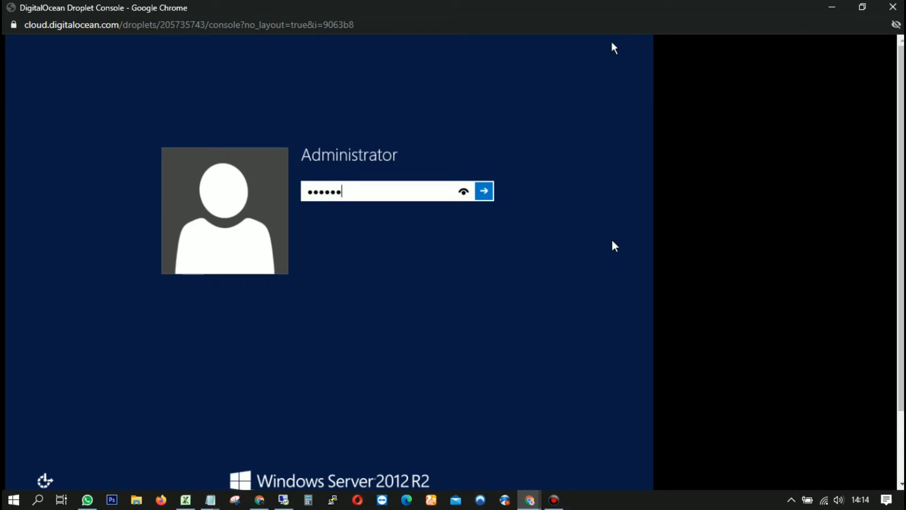
pyautogui.write('****')
pyautogui.press('Return')
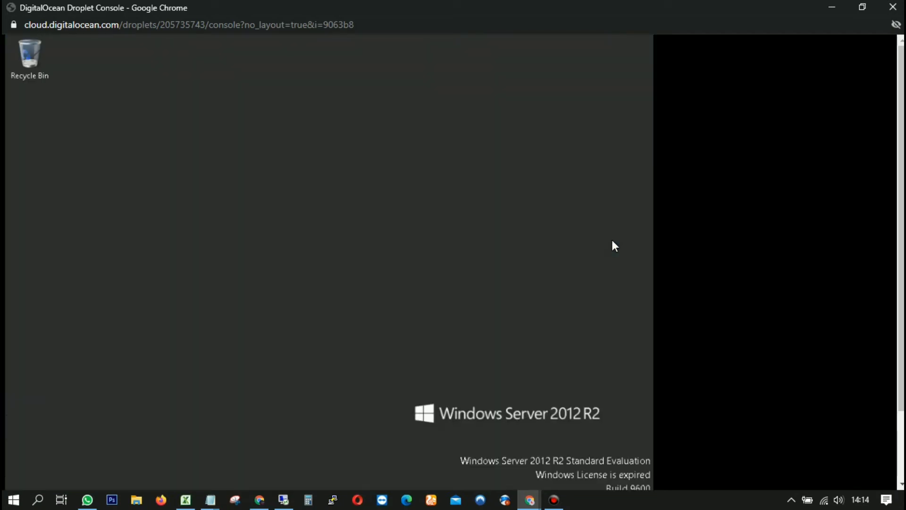
# Step: Search the Start screen for 'network' and launch Network and Sharing Center
pyautogui.scroll(-3, 750, 302)
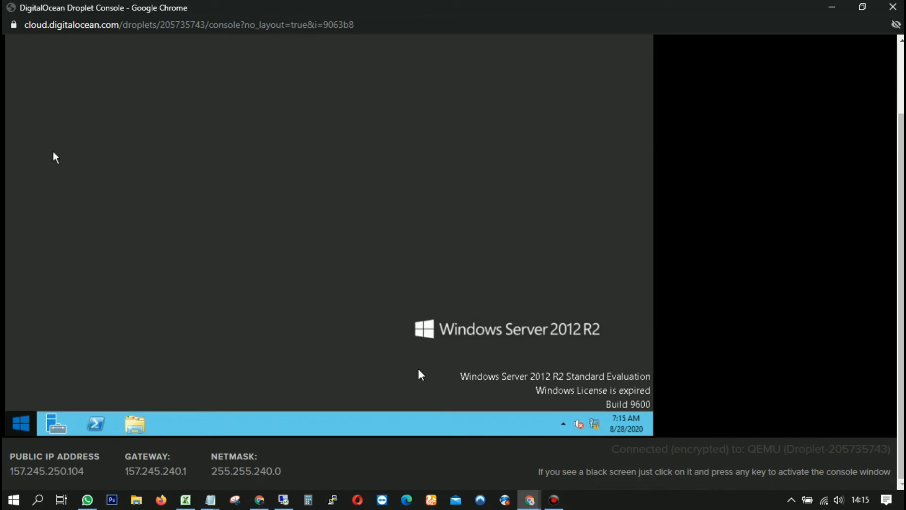
pyautogui.press('super')
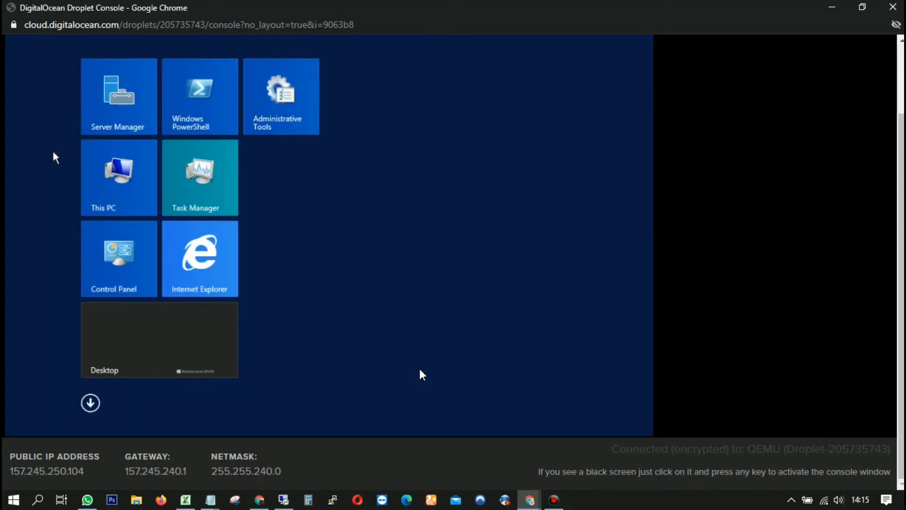
pyautogui.write('network')
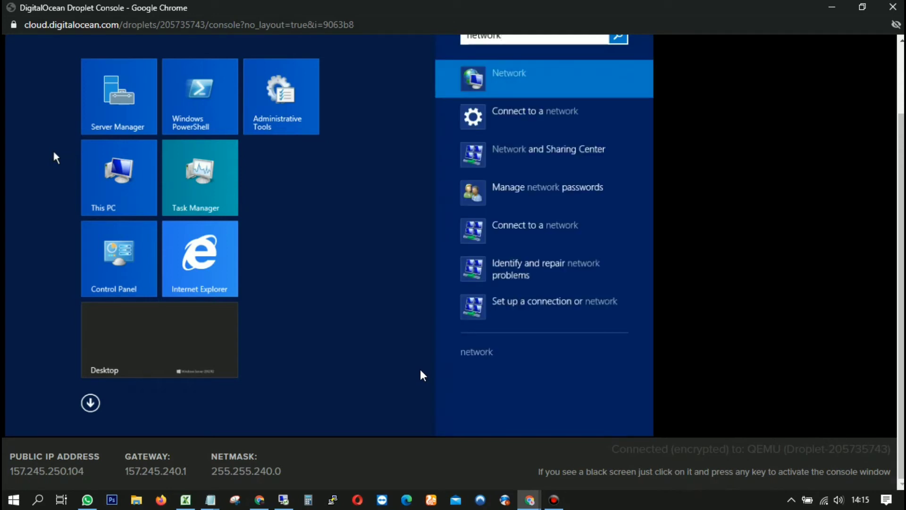
pyautogui.press('Down')
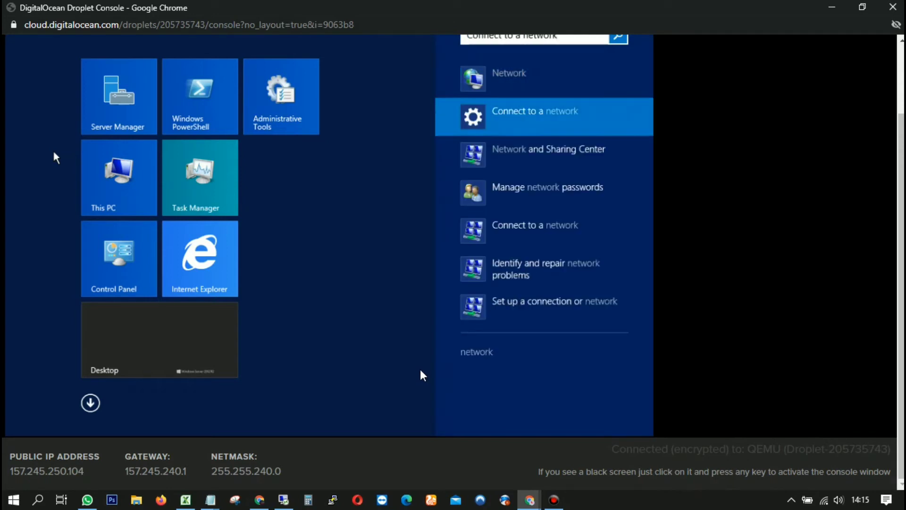
pyautogui.press('Down')
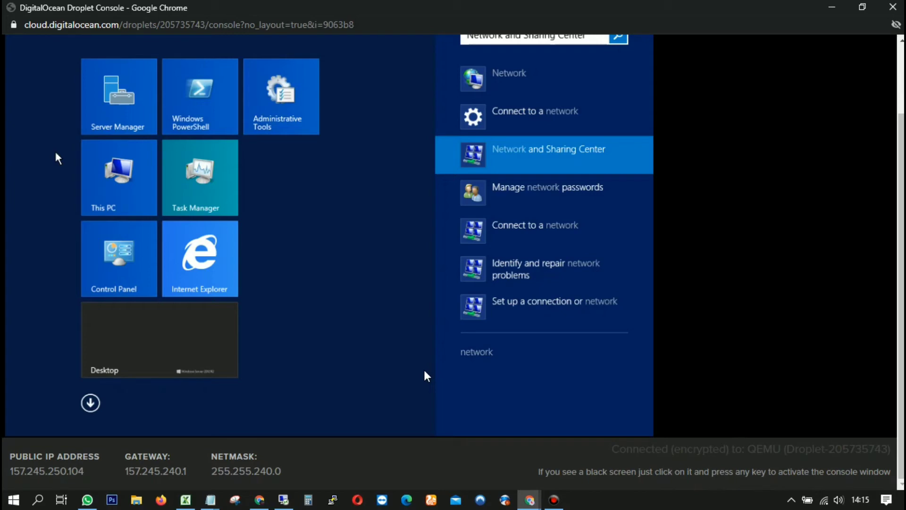
pyautogui.press('Return')
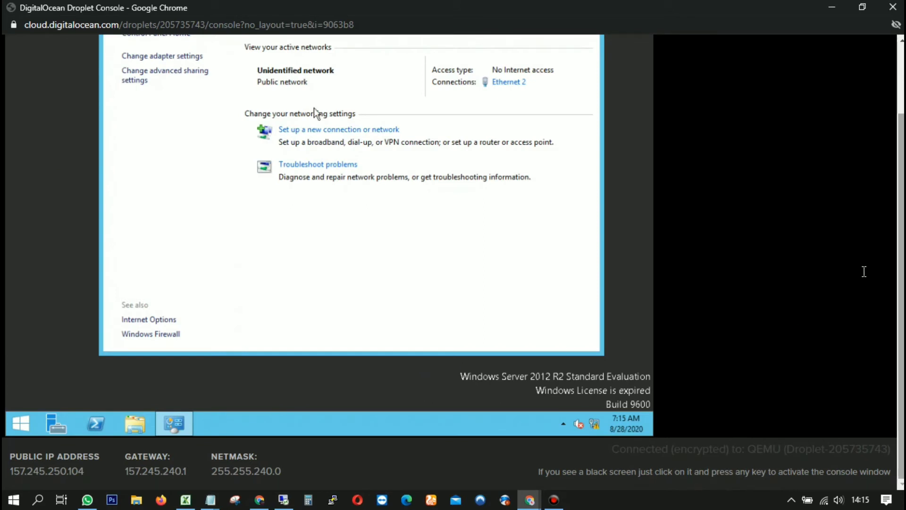
# Step: From Ethernet 2 status, reach the adapter's Internet Protocol Version 4 (TCP/IPv4) properties
pyautogui.scroll(1, 627, 214)
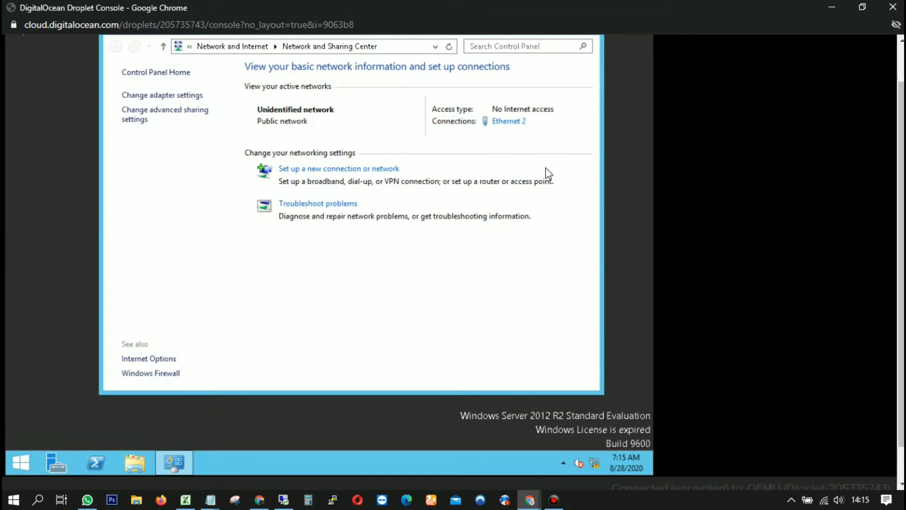
pyautogui.moveTo(652, 35)
pyautogui.click(520, 122)
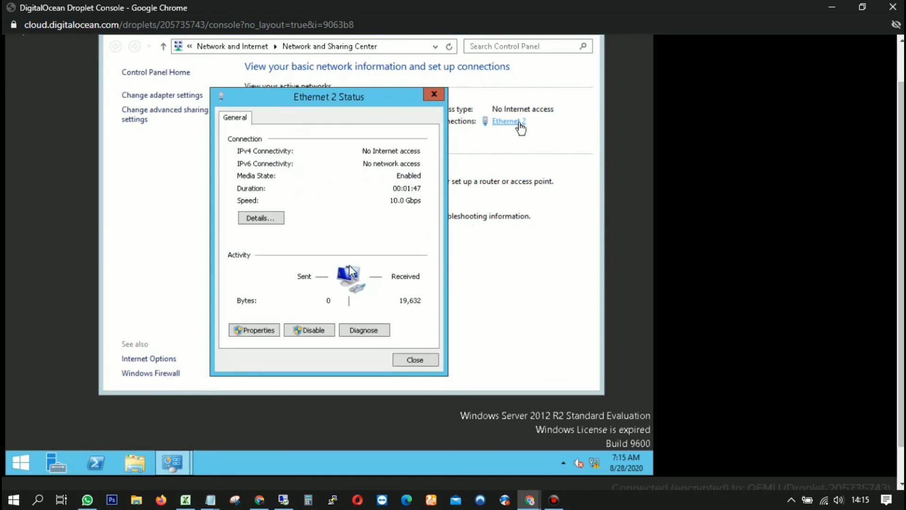
pyautogui.press('Tab')
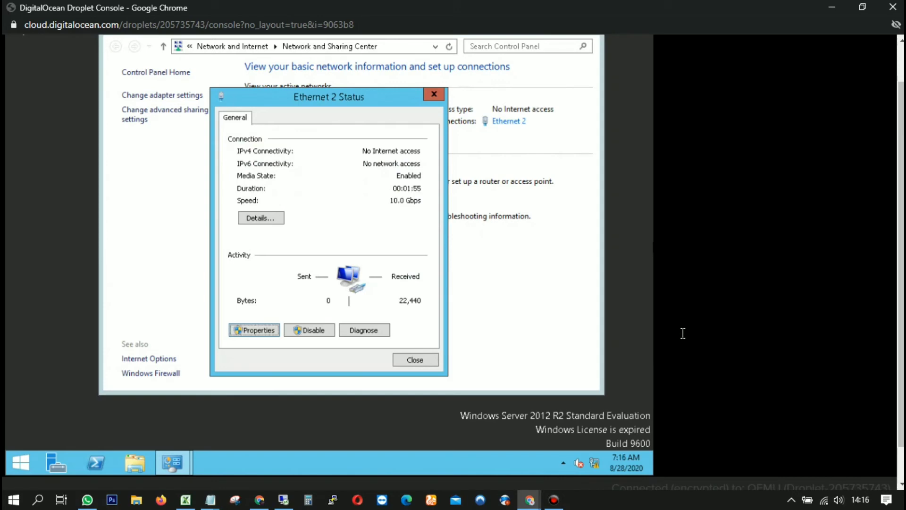
pyautogui.press('Return')
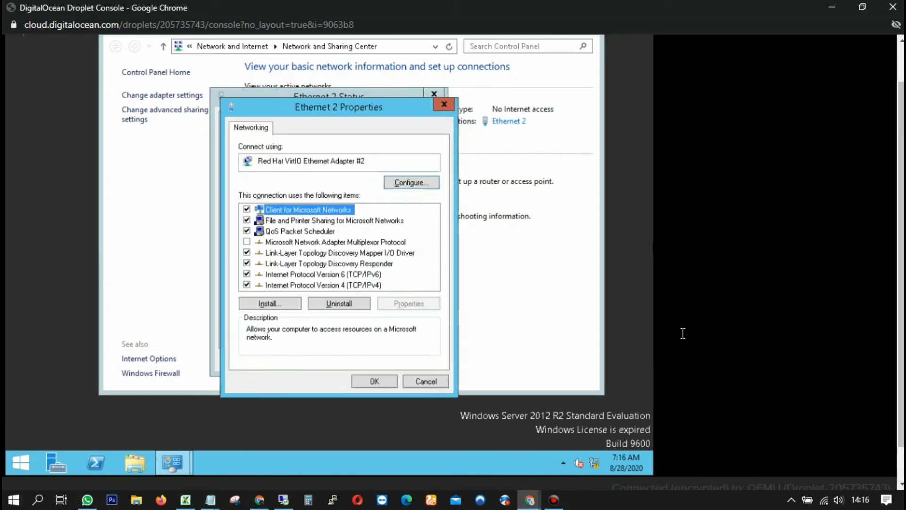
pyautogui.press('Down')
pyautogui.press('Down')
pyautogui.press('Down')
pyautogui.press('Down')
pyautogui.press('Down')
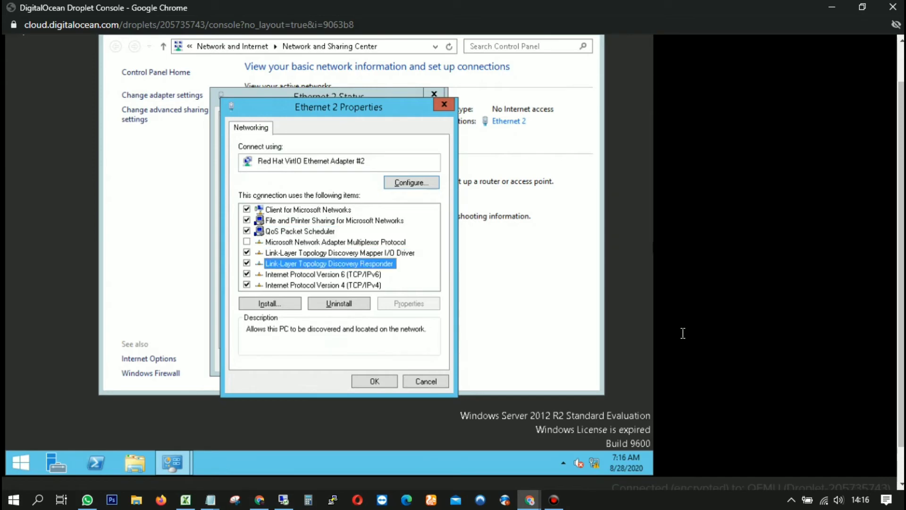
pyautogui.press('Down')
pyautogui.press('Down')
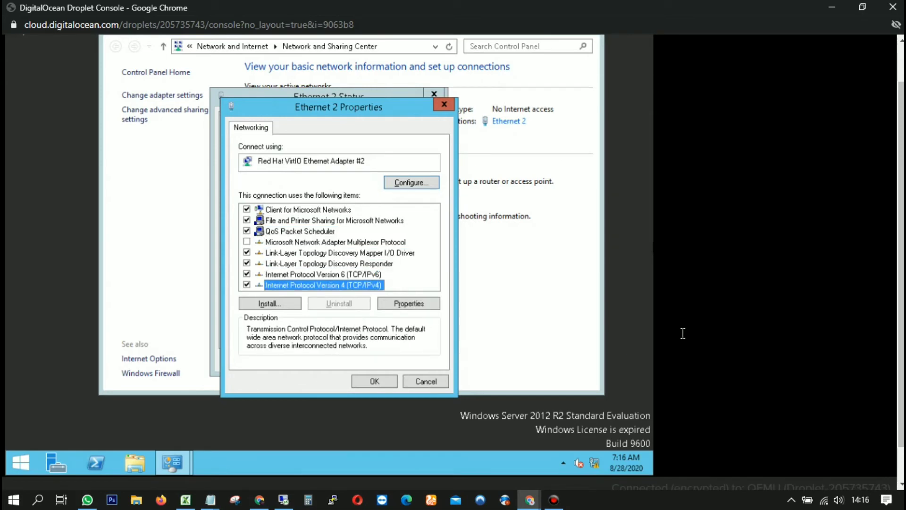
pyautogui.press('Tab')
pyautogui.press('Tab')
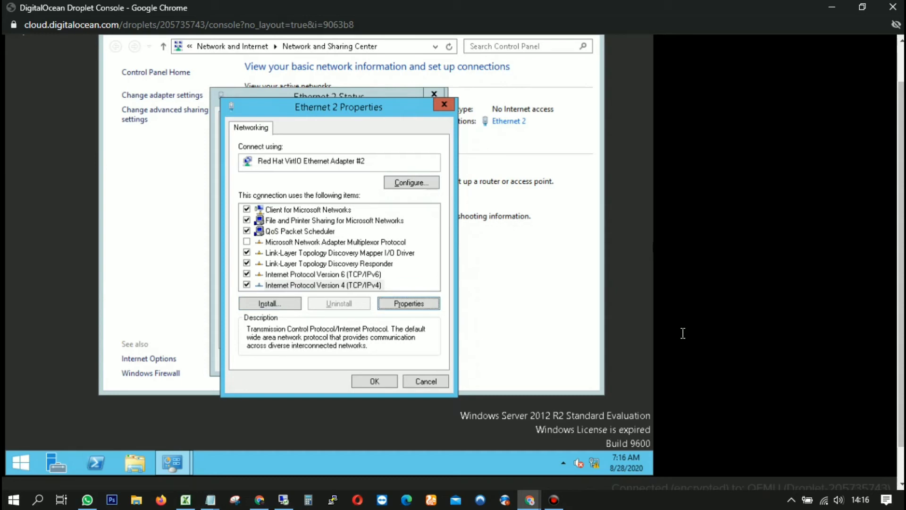
pyautogui.press('Return')
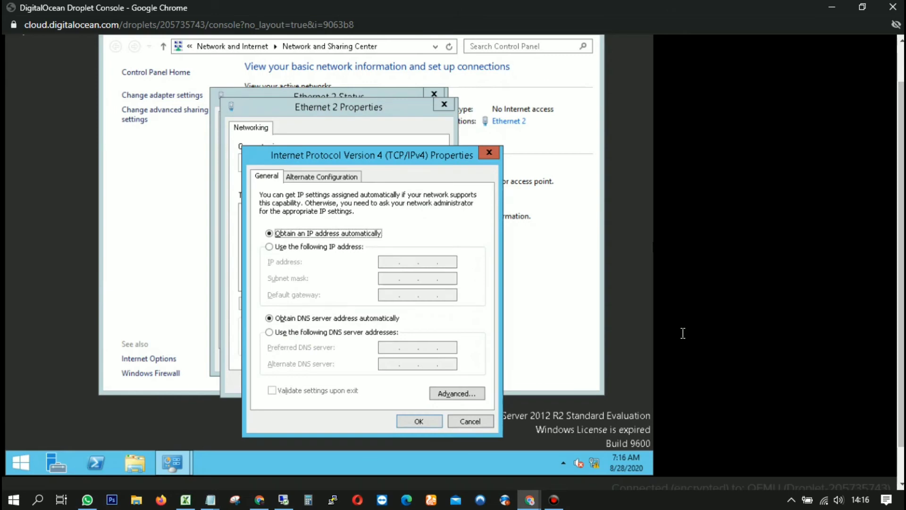
# Step: Use a manual IP: 157.245.250.104, mask 255.255.0.0, gateway 157.245.240.1
pyautogui.press('Down')
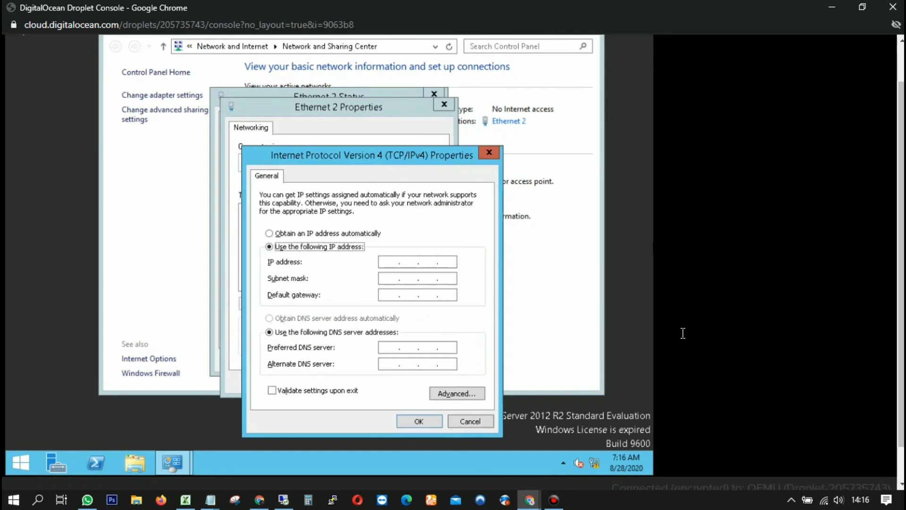
pyautogui.press('Tab')
pyautogui.scroll(-1, 902, 403)
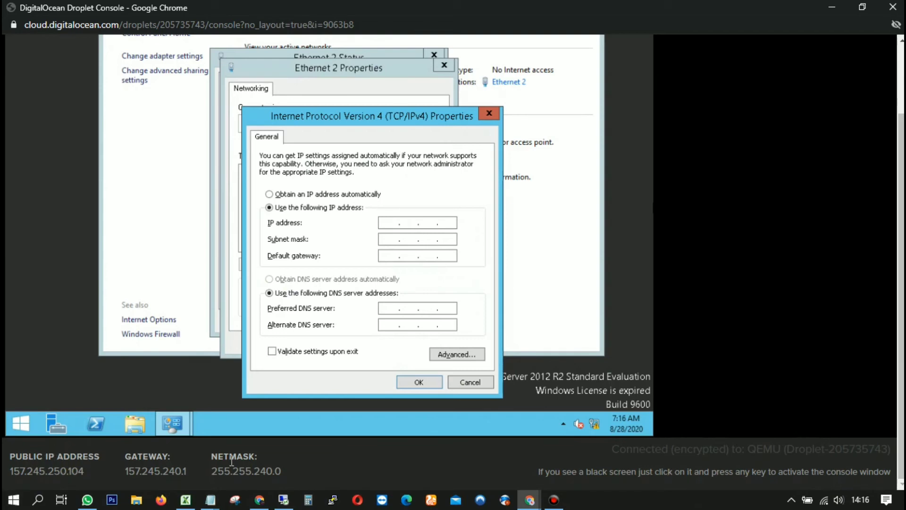
pyautogui.write('157 . 245 . 250 . 104')
pyautogui.press('Tab')
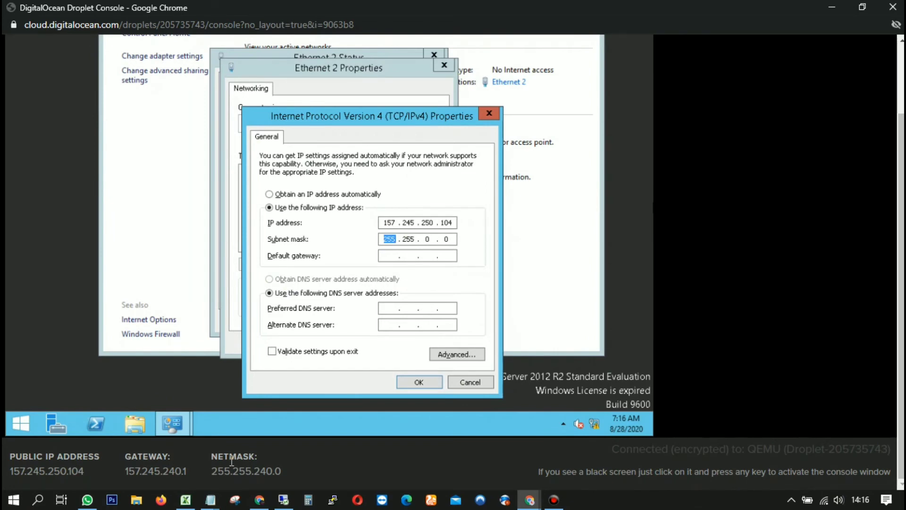
pyautogui.press('Tab')
pyautogui.write('157 . 245 . 240 . 1')
# Step: Set DNS servers 8.8.8.8 and 8.8.4.4 and apply the IPv4 settings
pyautogui.press('Tab')
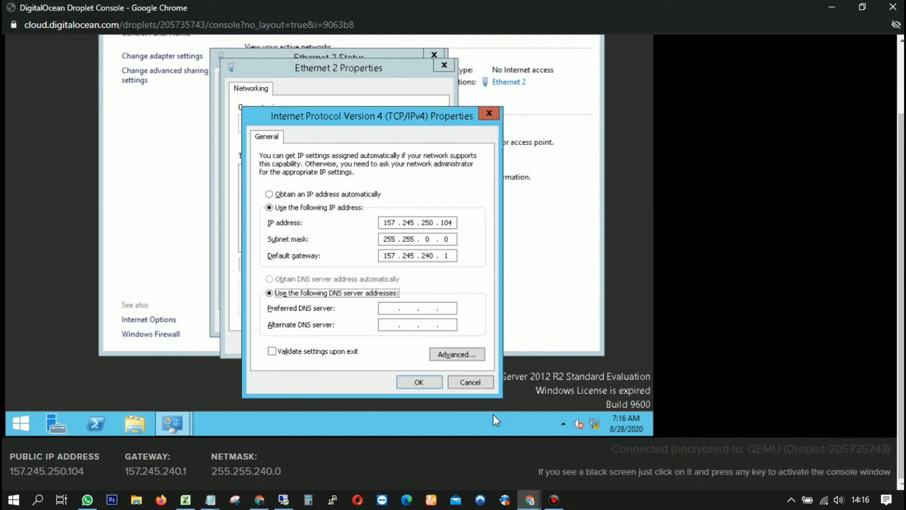
pyautogui.press('Tab')
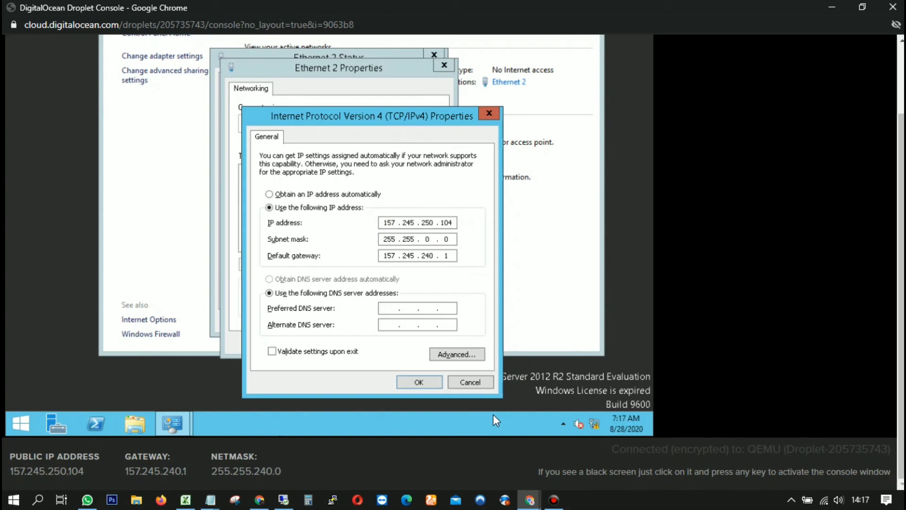
pyautogui.write('8')
pyautogui.write('.')
pyautogui.write('8.')
pyautogui.write('8')
pyautogui.write('8 .')
pyautogui.write('8.')
pyautogui.write('8.')
pyautogui.write('4.')
pyautogui.write('4')
pyautogui.press('Tab')
pyautogui.press('Tab')
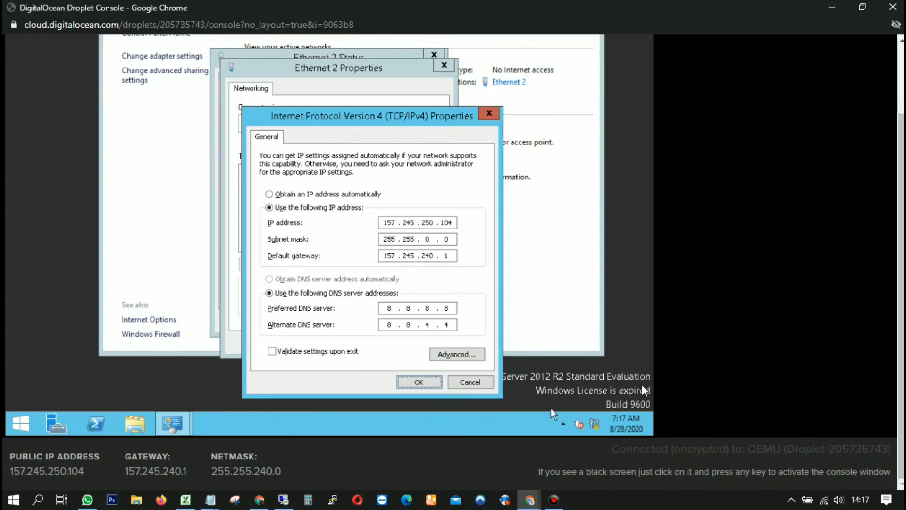
pyautogui.press('Return')
pyautogui.press('Tab')
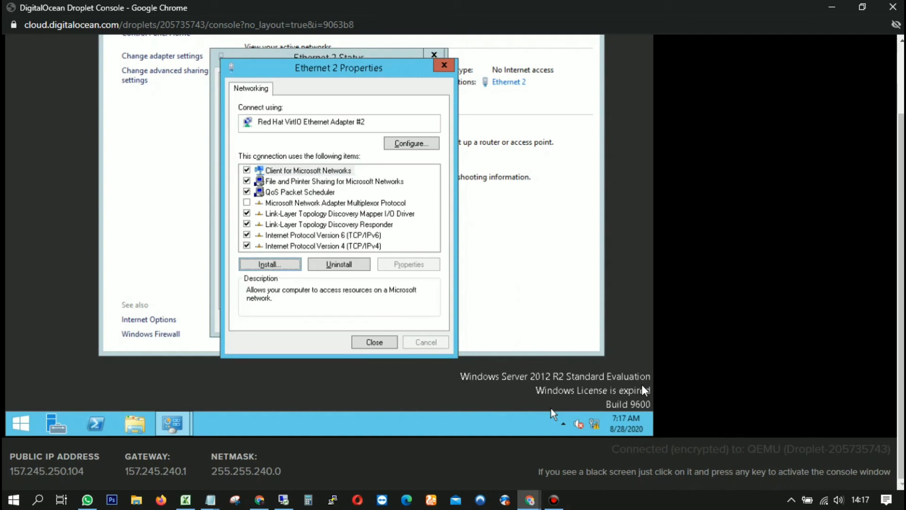
# Step: Close the Ethernet 2 Properties dialog, returning to the Ethernet 2 Status window
pyautogui.press('Tab')
pyautogui.press('Tab')
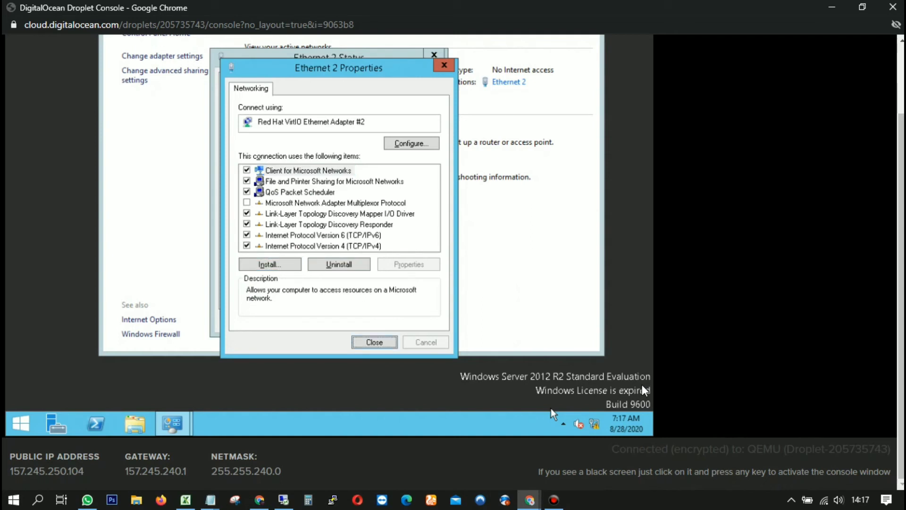
pyautogui.press('Return')
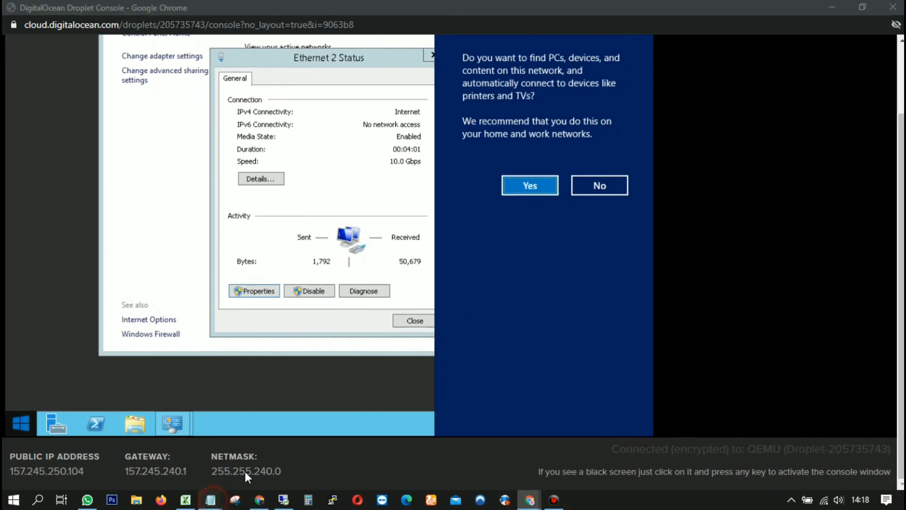
# Step: Close the droplet console and copy the droplet's ipv4 address 157.245.250.104
pyautogui.moveTo(216, 505)
pyautogui.click(274, 446)
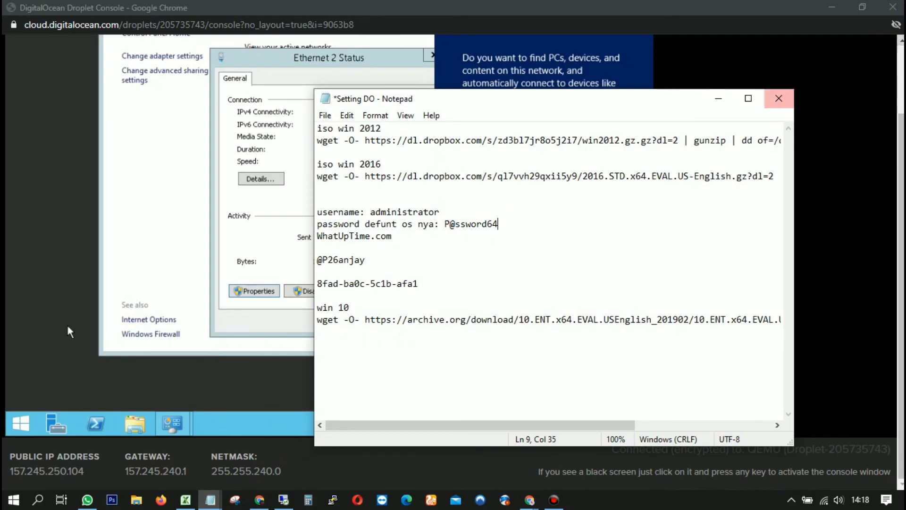
pyautogui.click(892, 7)
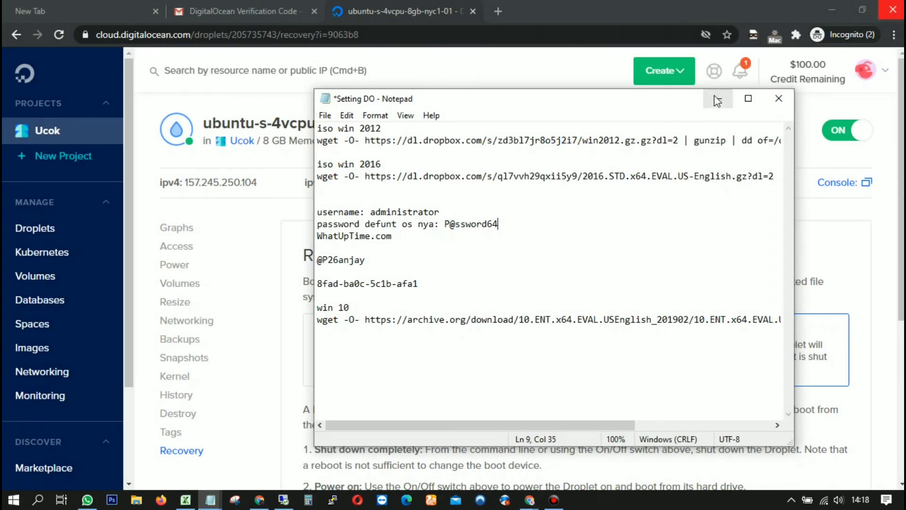
pyautogui.click(718, 98)
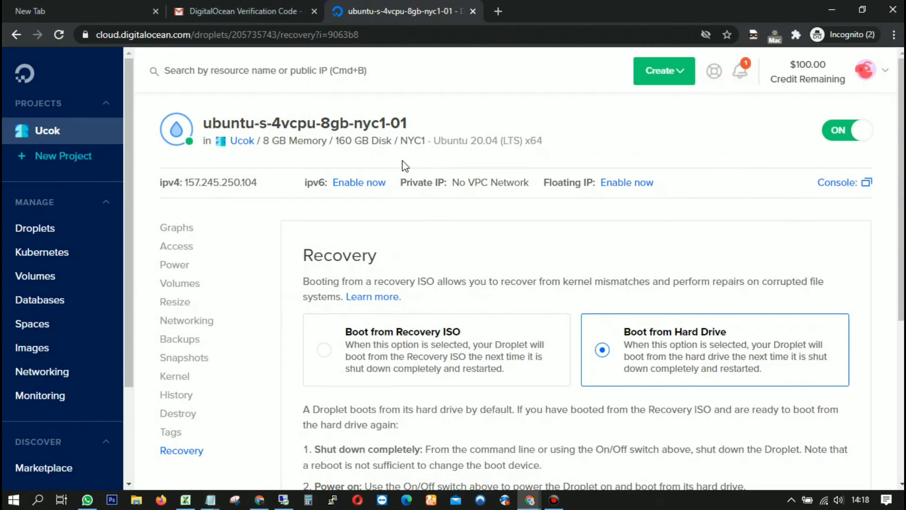
pyautogui.click(279, 183)
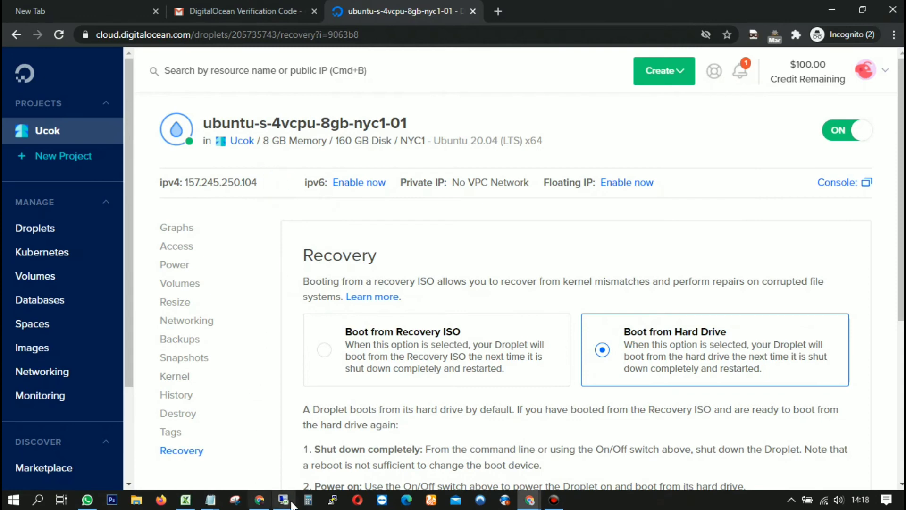
# Step: Close the old Remote Desktop window and launch Remote Desktop Connection from the taskbar
pyautogui.moveTo(283, 500)
pyautogui.click(343, 401)
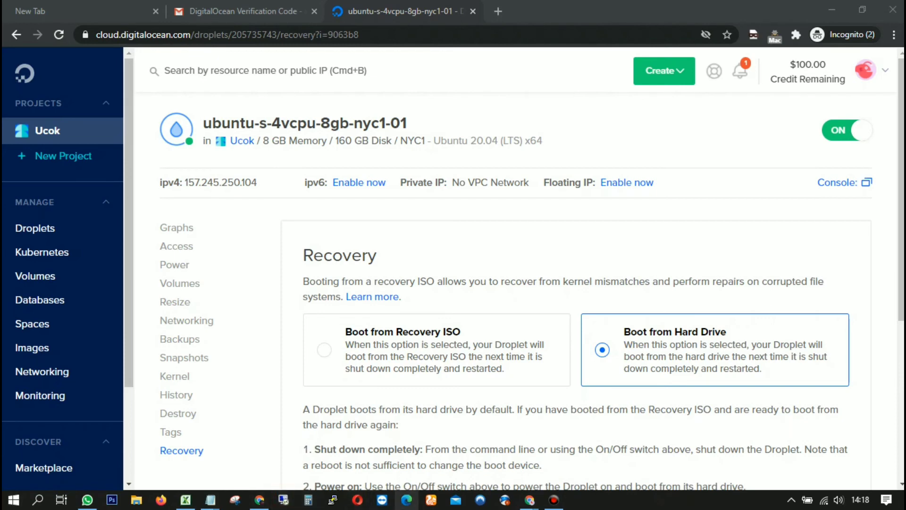
pyautogui.click(291, 503)
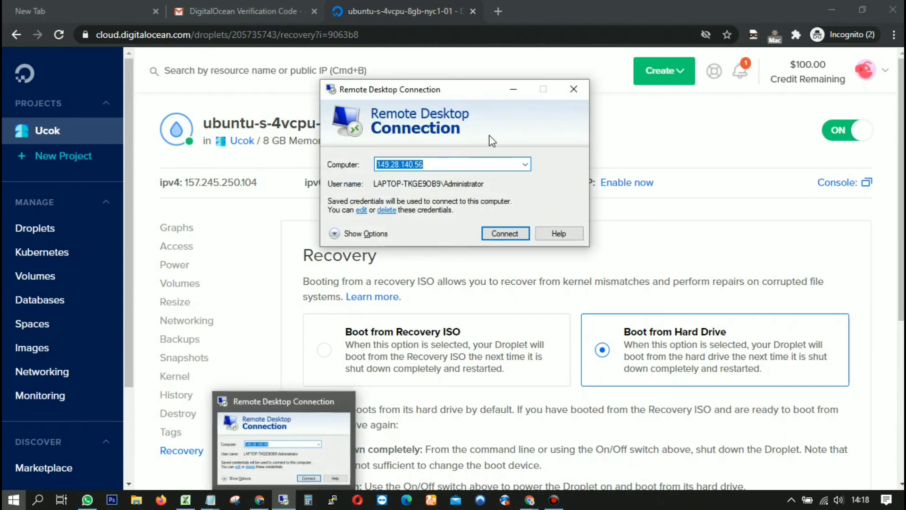
# Step: Replace the old Computer address with 157.245.250.104
pyautogui.doubleClick(454, 164)
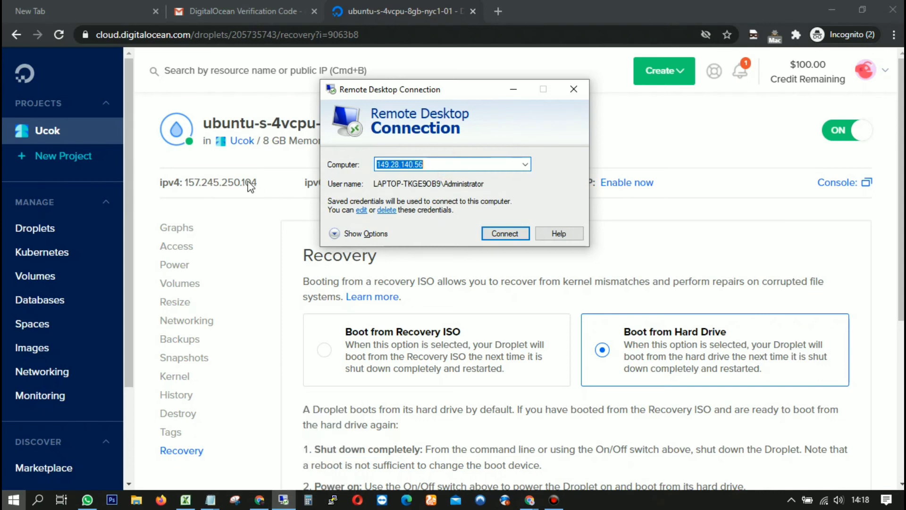
pyautogui.press('super')
pyautogui.click(487, 158)
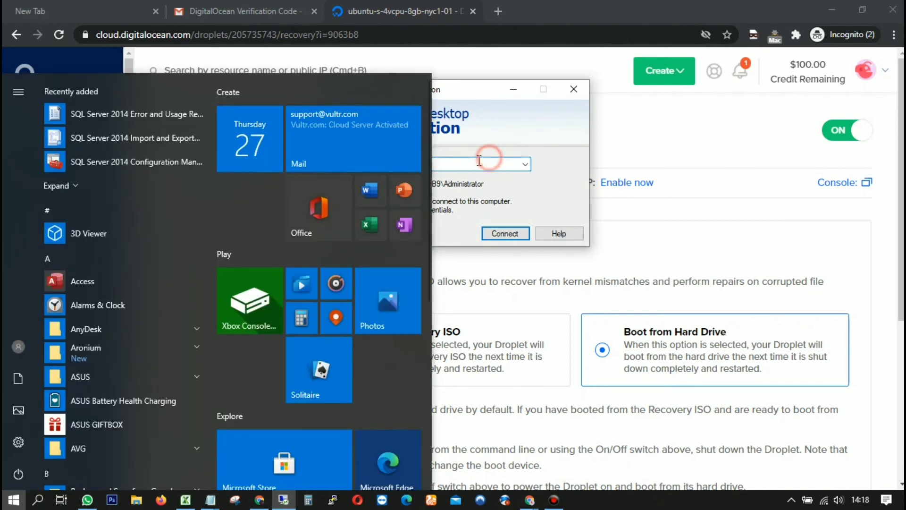
pyautogui.click(476, 162)
pyautogui.click(476, 163)
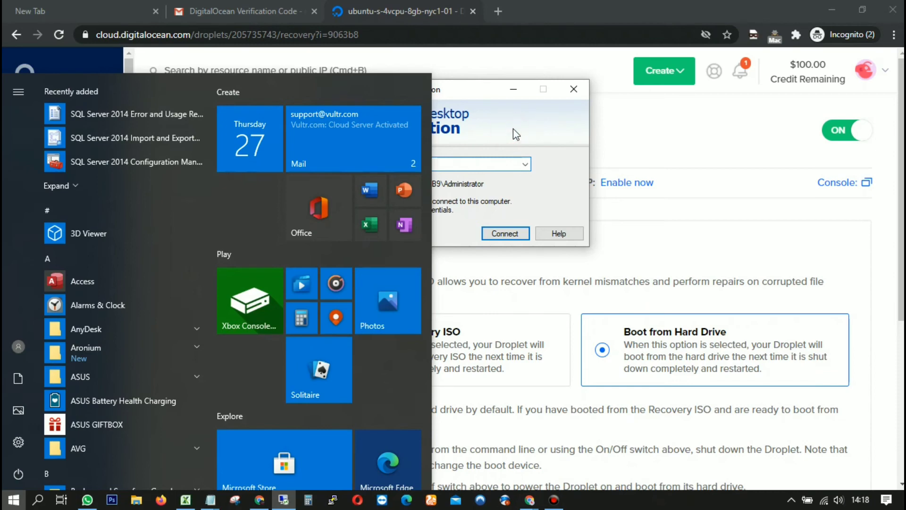
pyautogui.click(8, 497)
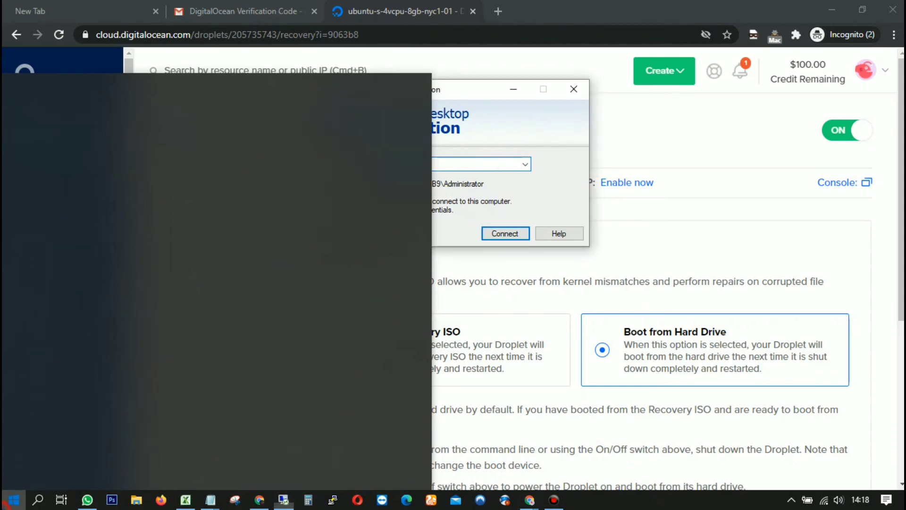
pyautogui.click(443, 165)
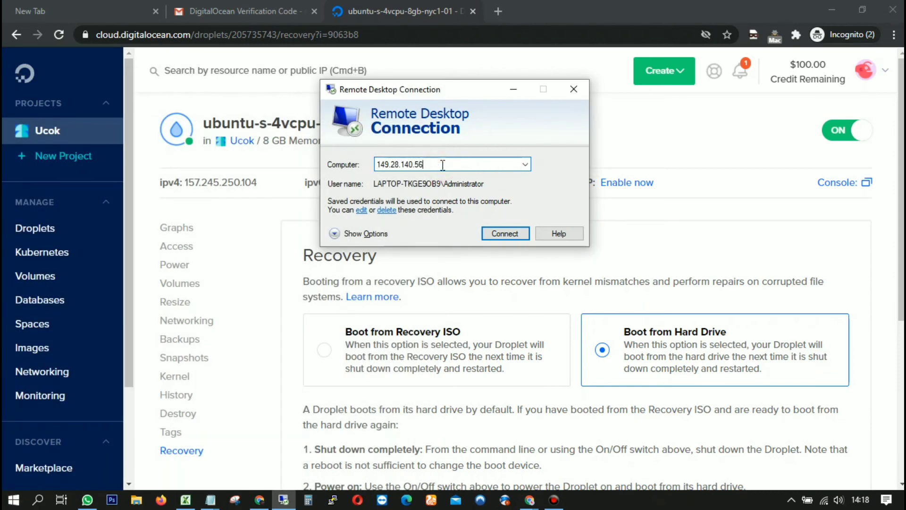
pyautogui.hotkey('ctrl', 'a')
pyautogui.hotkey('ctrl', 'v')
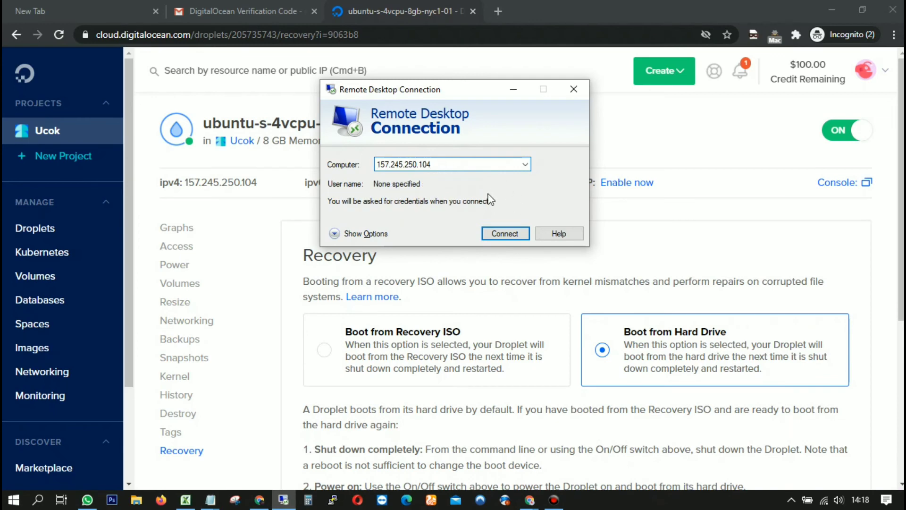
# Step: Enter Administrator as the user name and start the connection
pyautogui.click(361, 233)
pyautogui.click(446, 229)
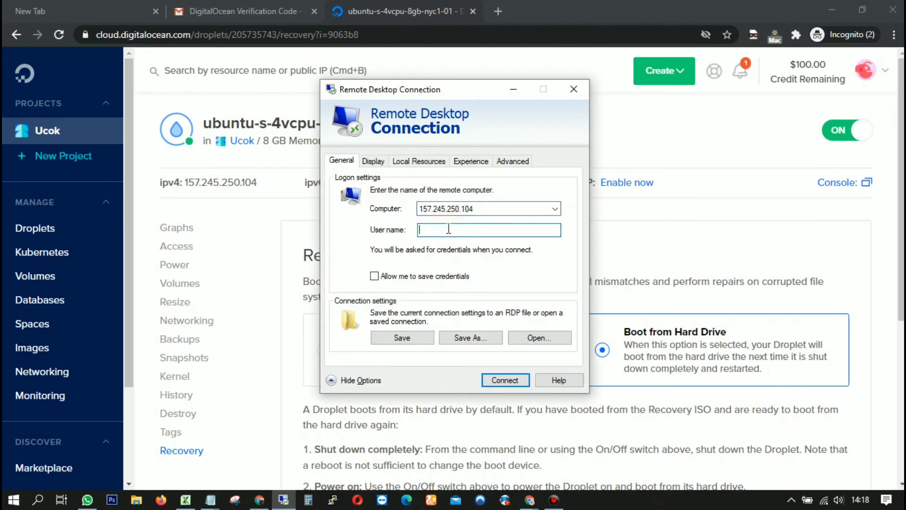
pyautogui.write('Administrator')
pyautogui.press('Return')
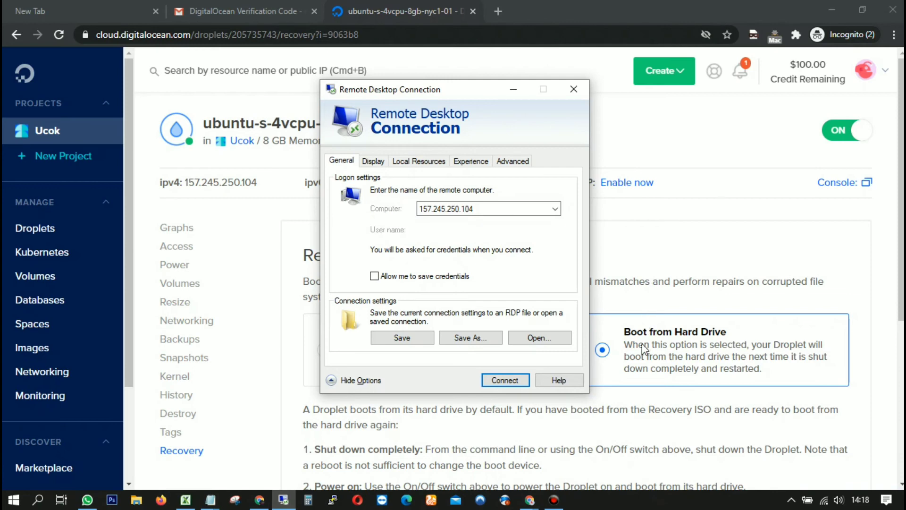
pyautogui.click(481, 378)
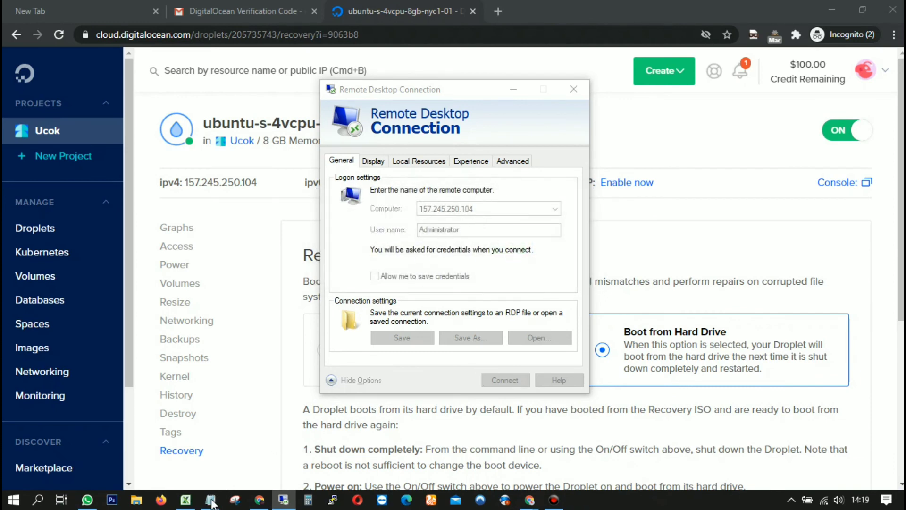
# Step: Sign in as Administrator with the default password from the notes and accept the certificate warning
pyautogui.moveTo(211, 499)
pyautogui.click(288, 449)
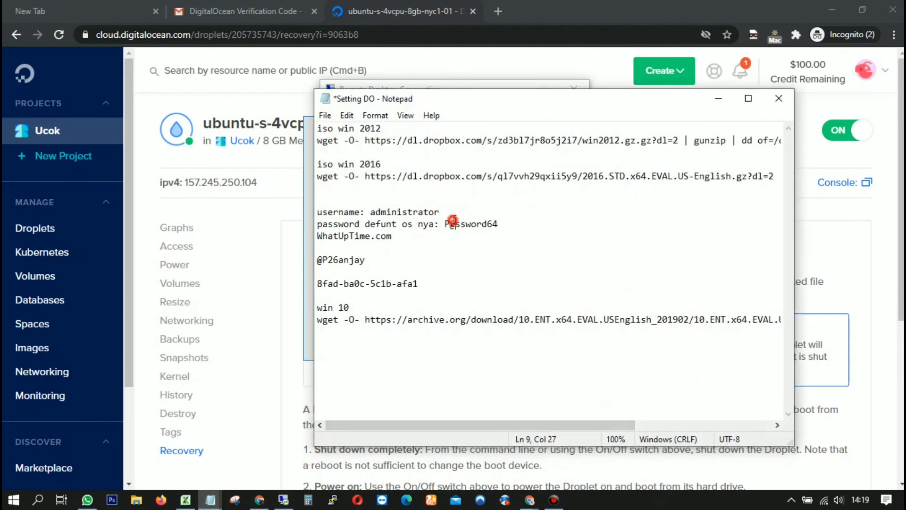
pyautogui.doubleClick(451, 223)
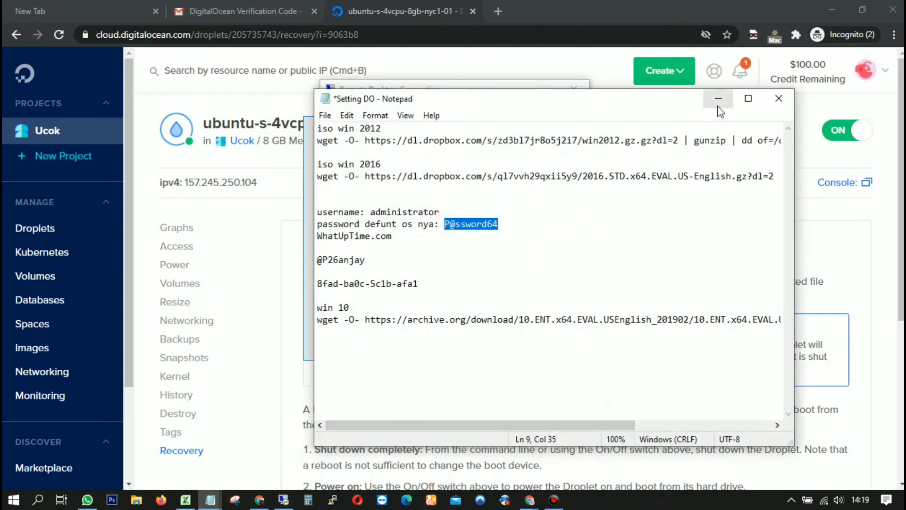
pyautogui.click(719, 98)
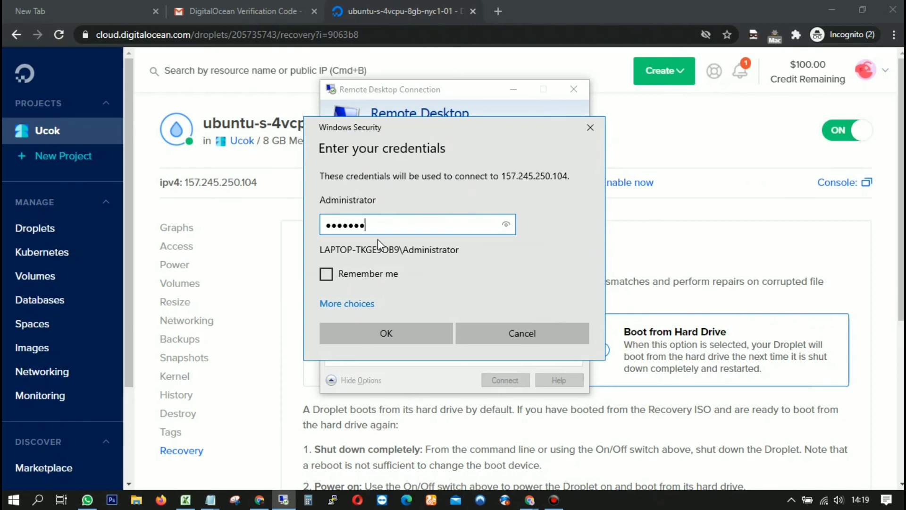
pyautogui.press('Return')
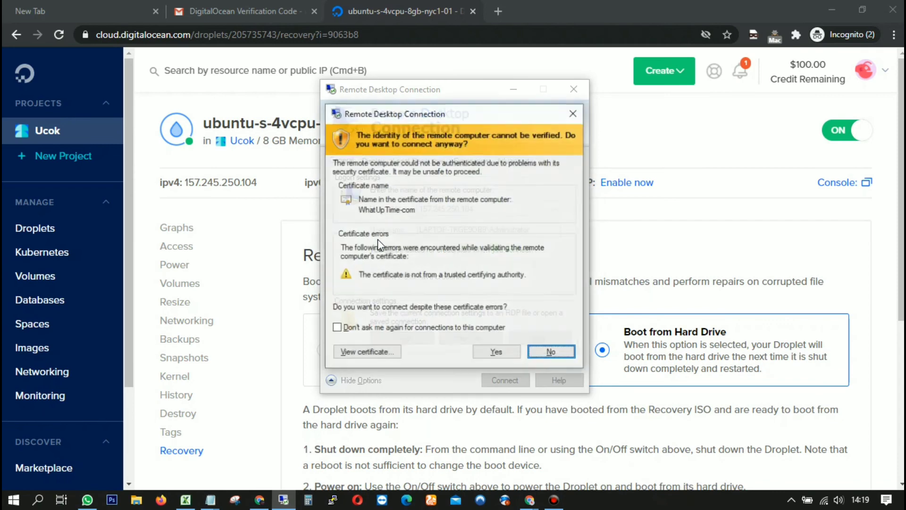
pyautogui.press('Left')
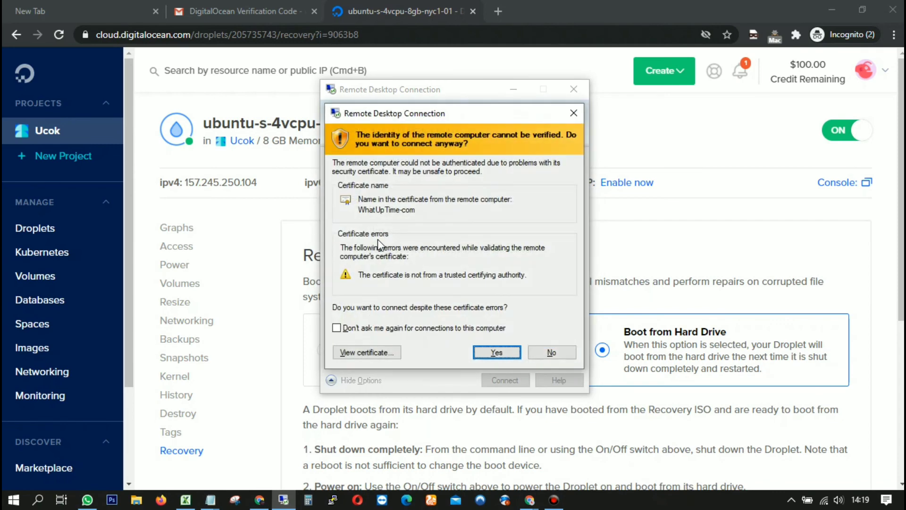
pyautogui.press('Return')
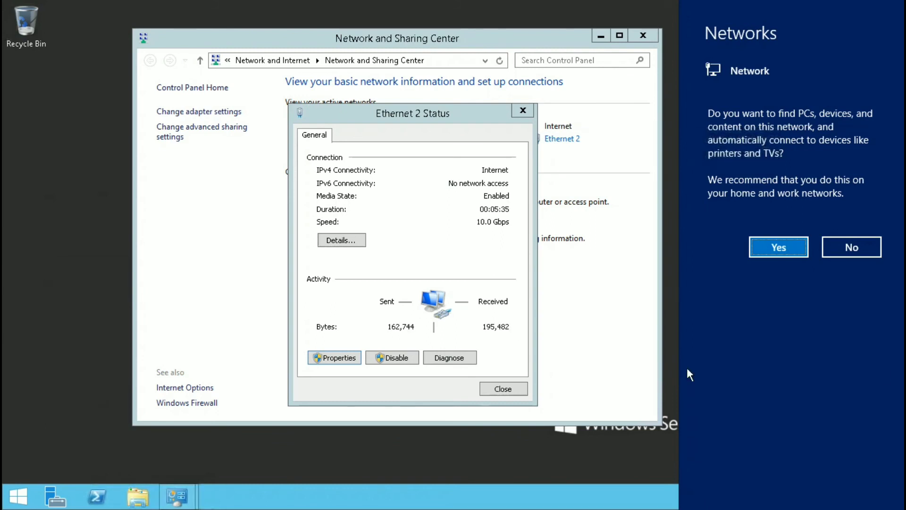
# Step: Allow network discovery, close Ethernet 2 status, and select the Administrator account in User Accounts
pyautogui.click(787, 247)
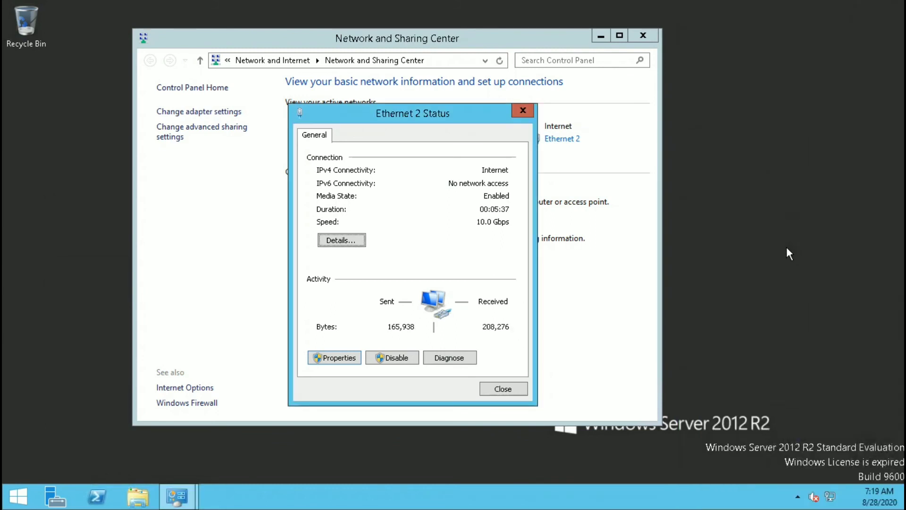
pyautogui.click(522, 113)
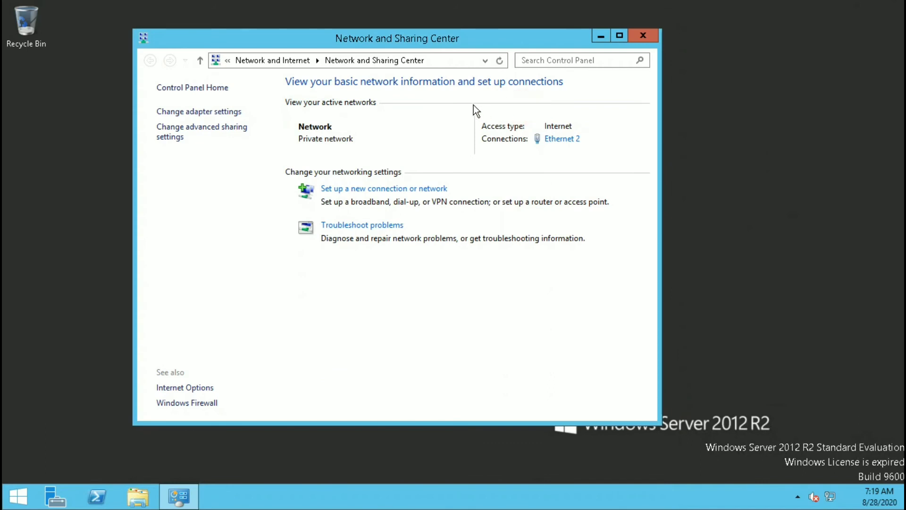
pyautogui.click(204, 86)
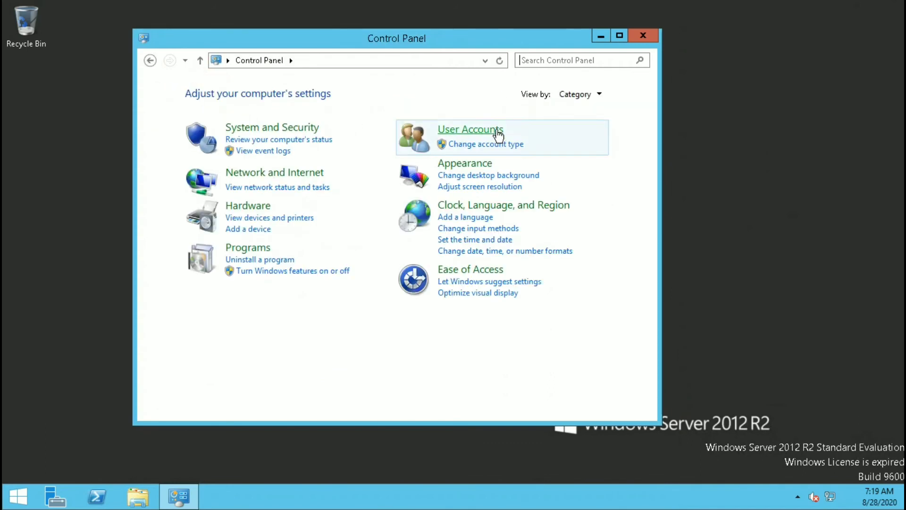
pyautogui.click(461, 126)
pyautogui.click(361, 93)
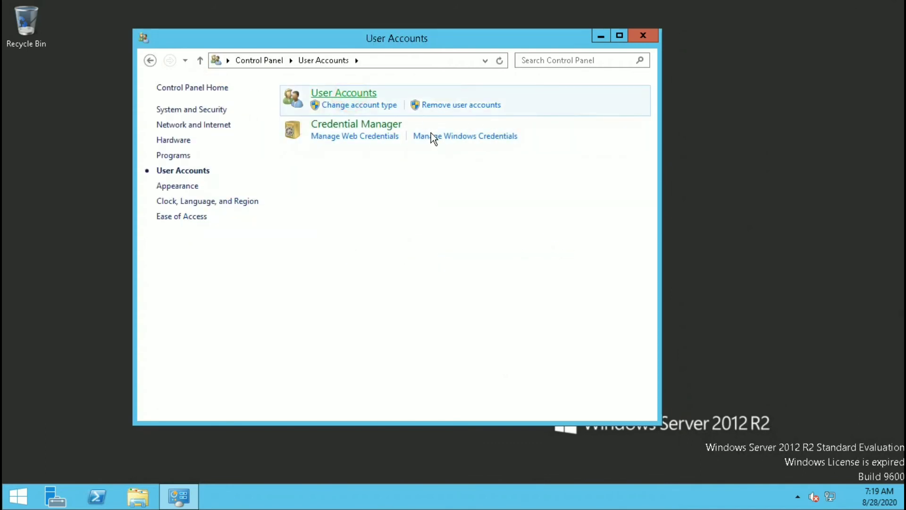
pyautogui.click(345, 153)
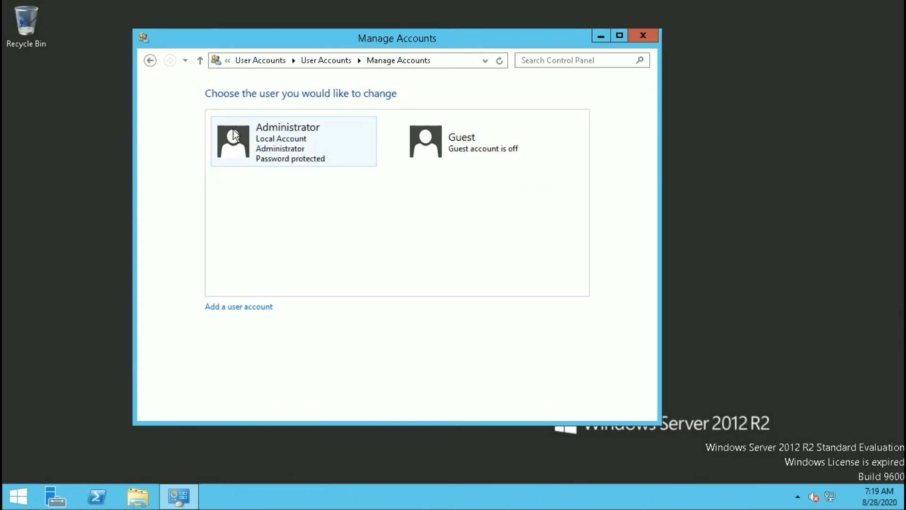
pyautogui.click(232, 141)
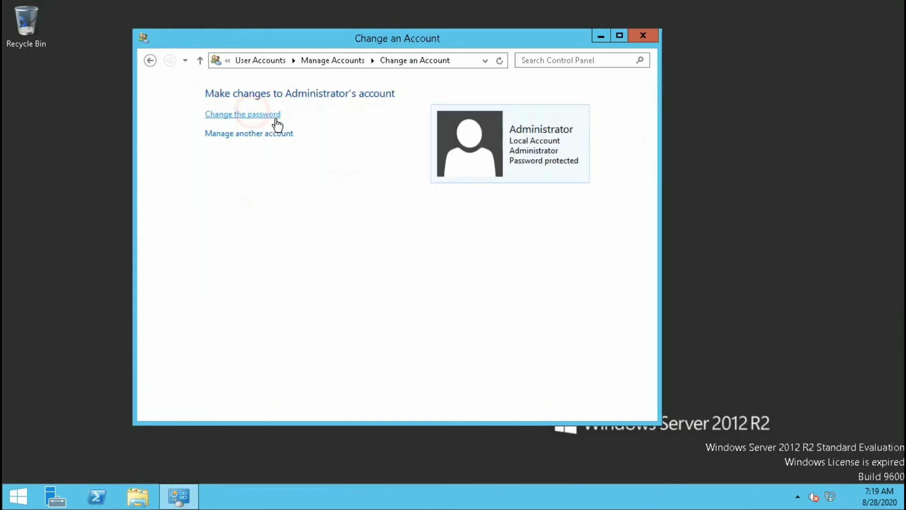
# Step: Enter the current password, then the new password twice, and submit the change
pyautogui.click(274, 117)
pyautogui.write('••••••')
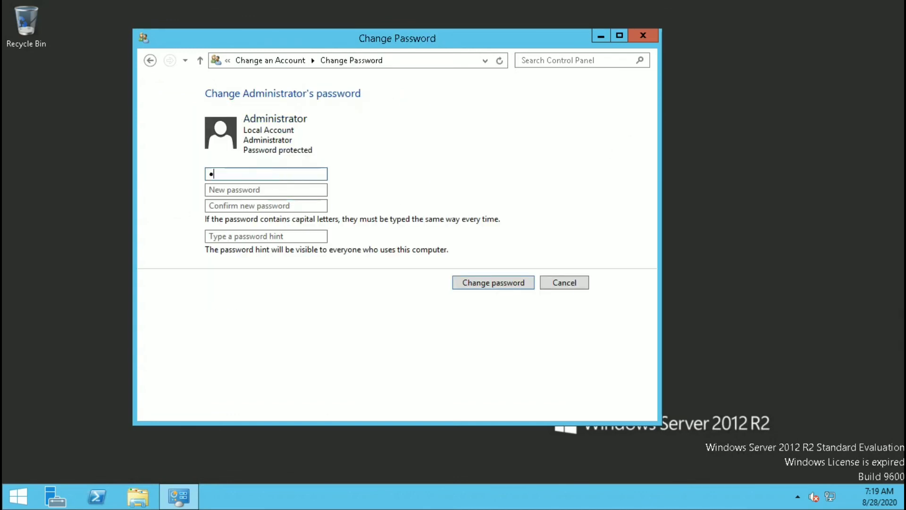
pyautogui.write('••••')
pyautogui.press('Tab')
pyautogui.write('•••••••')
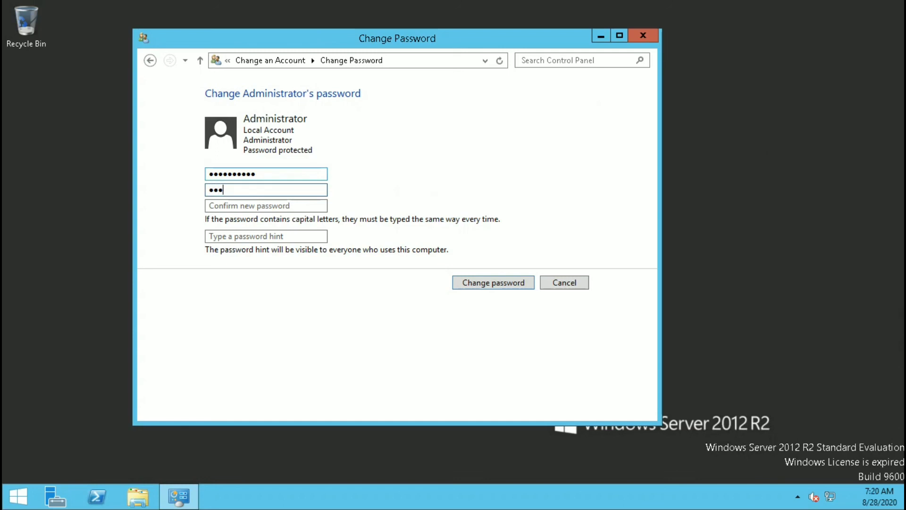
pyautogui.write('••')
pyautogui.press('Tab')
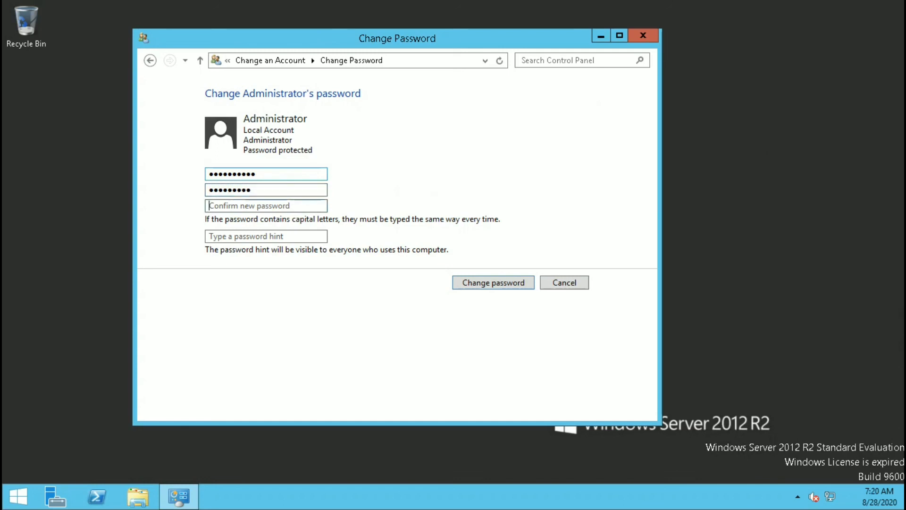
pyautogui.write('••••••••')
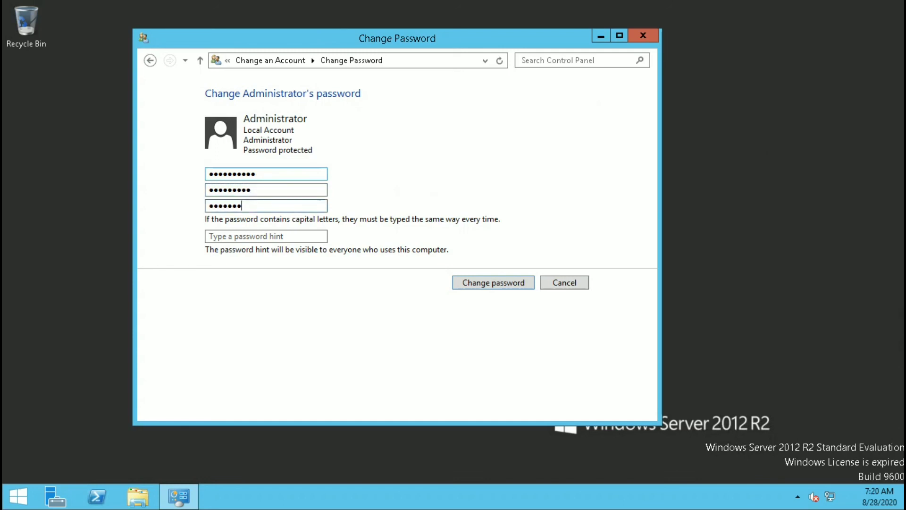
pyautogui.write('•')
pyautogui.press('Return')
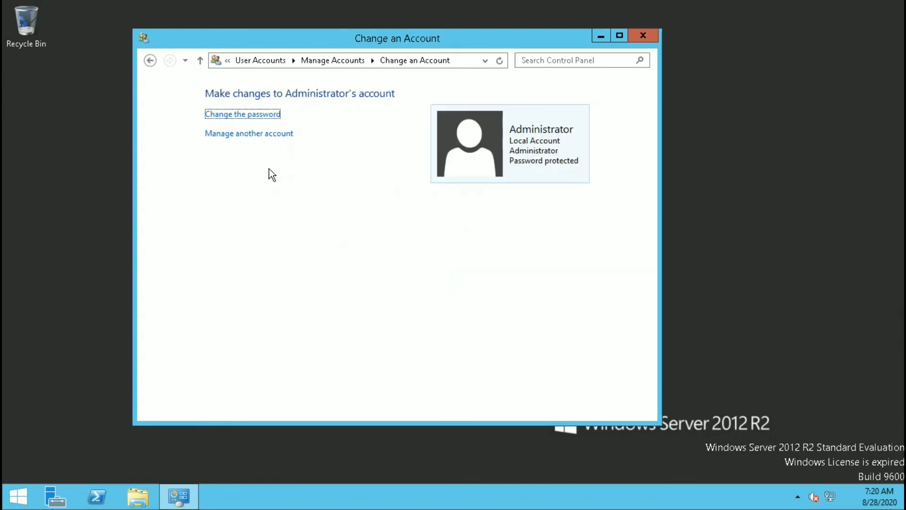
pyautogui.press('super')
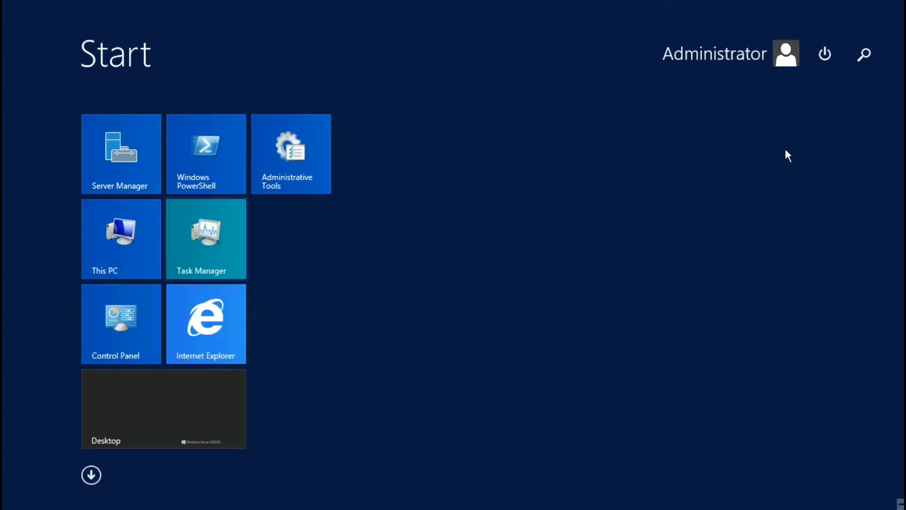
# Step: Extend C: in Disk Management with all 145 GB unallocated space, reaching 159.66 GB
pyautogui.write('computer Management')
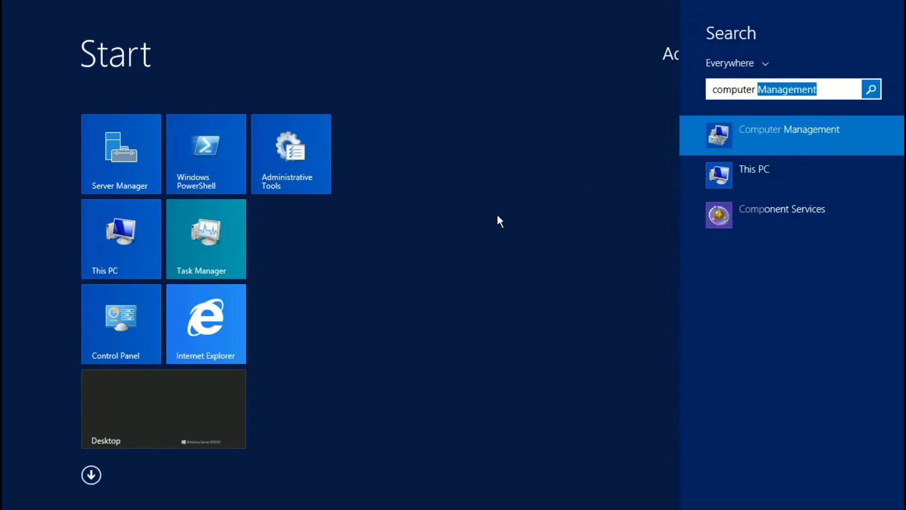
pyautogui.press('Return')
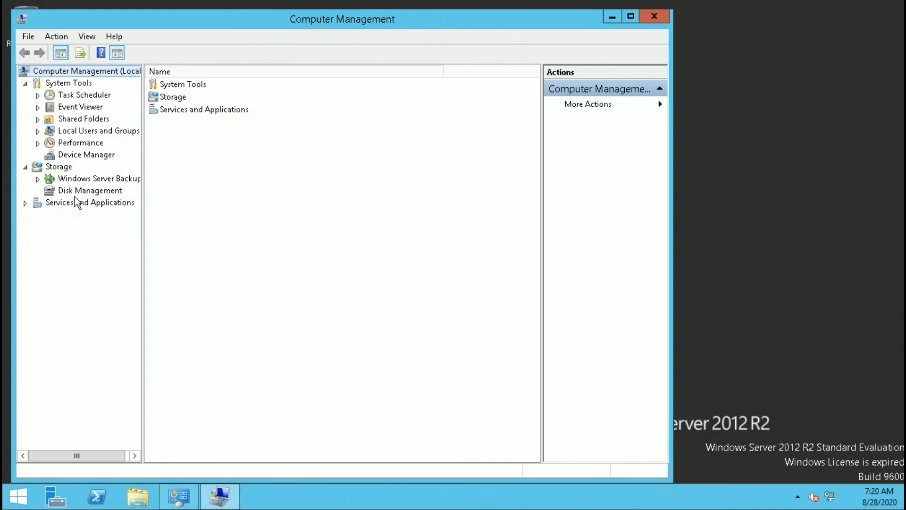
pyautogui.click(80, 189)
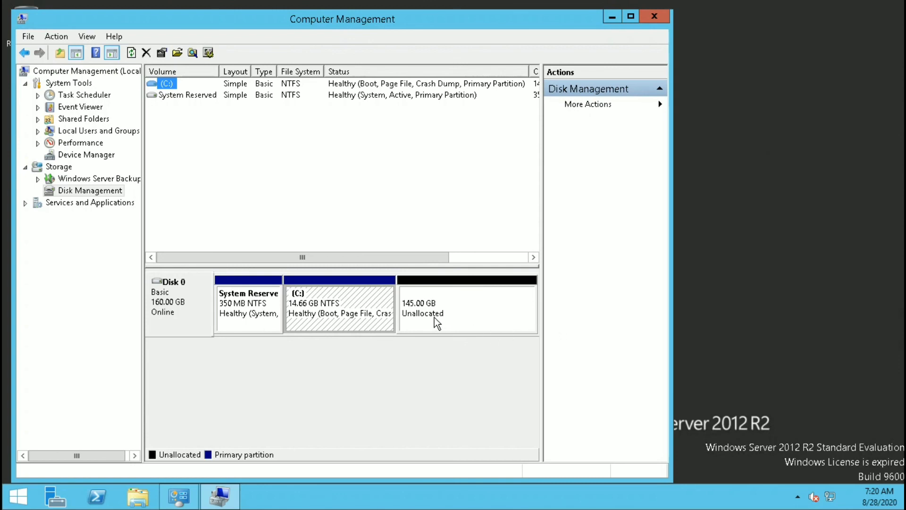
pyautogui.rightClick(334, 320)
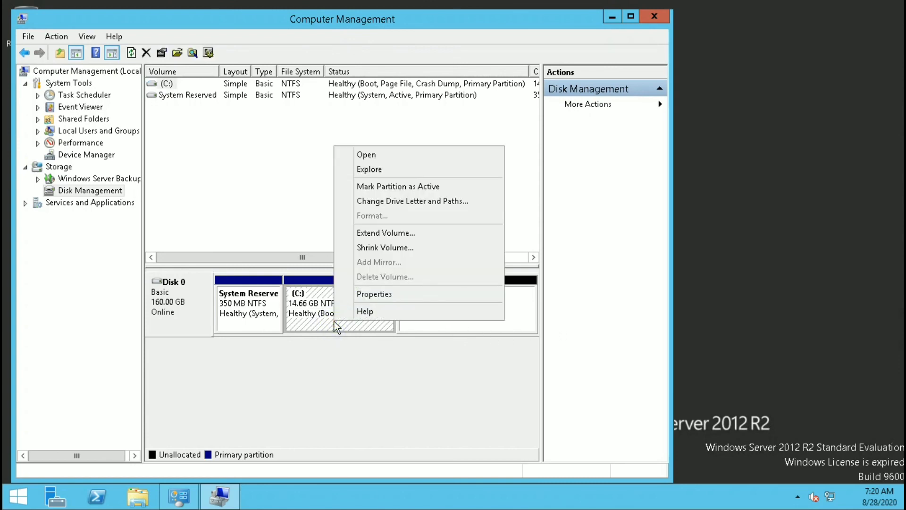
pyautogui.click(407, 233)
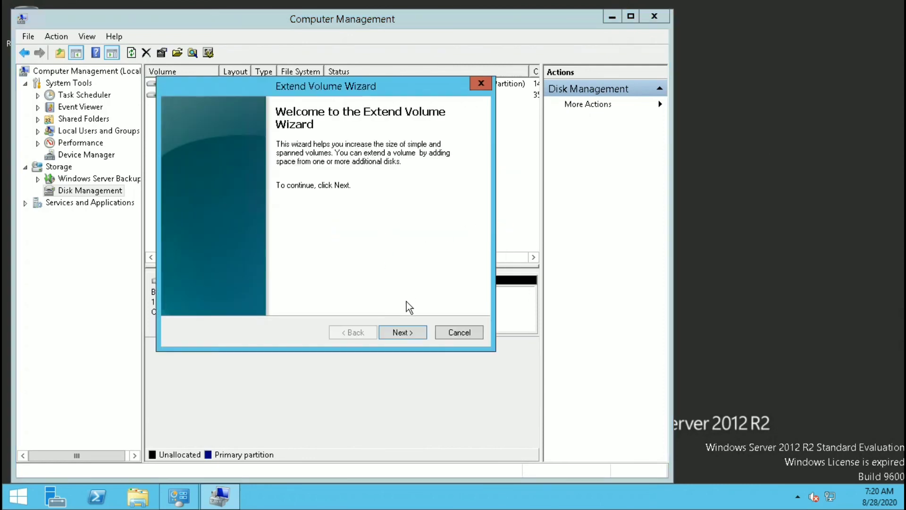
pyautogui.click(403, 333)
pyautogui.click(402, 332)
pyautogui.click(403, 332)
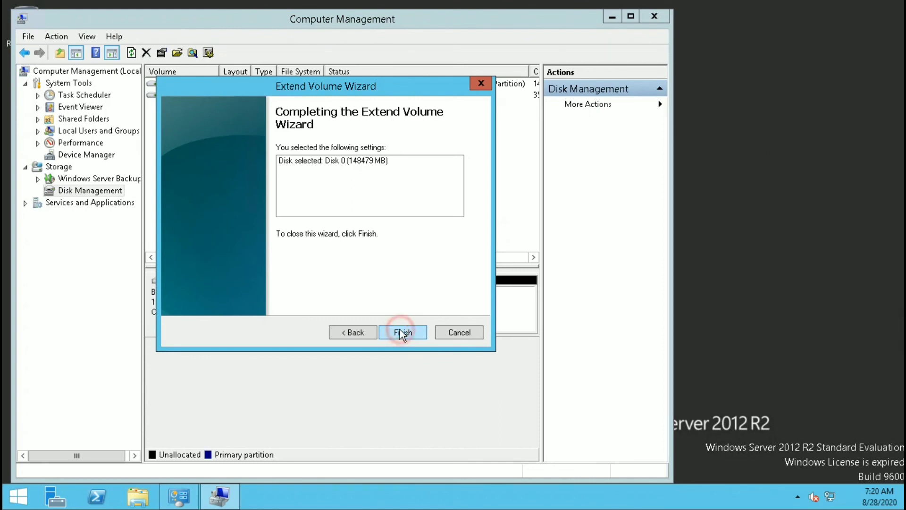
# Step: Confirm C: shows about 159 GB in This PC, close windows, and disconnect the remote session
pyautogui.click(139, 498)
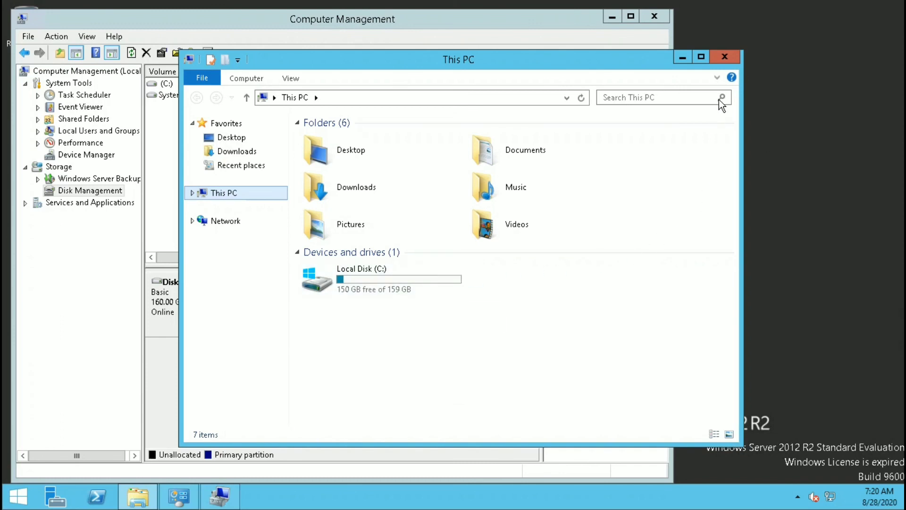
pyautogui.click(724, 57)
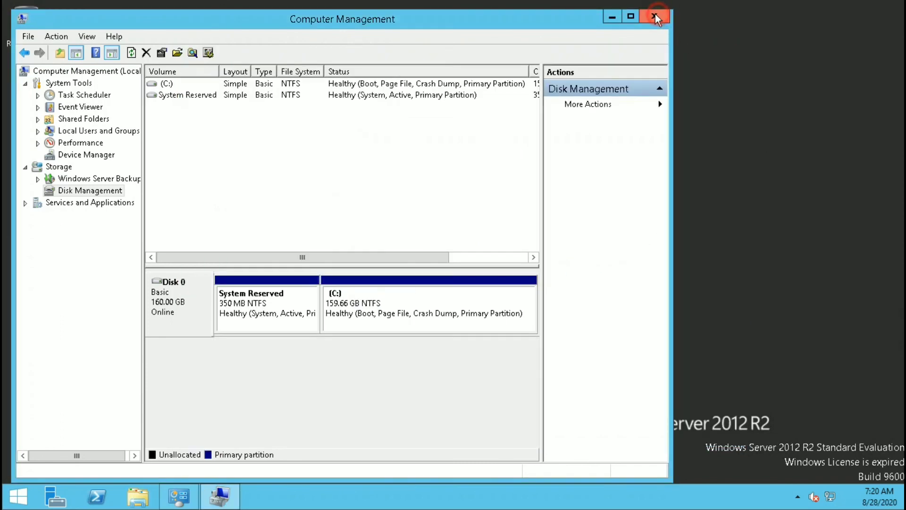
pyautogui.click(655, 15)
pyautogui.click(589, 8)
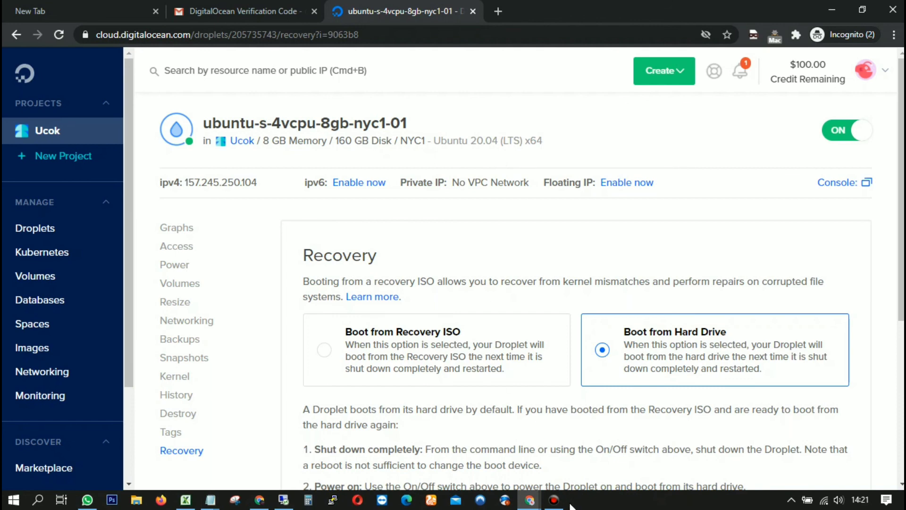
pyautogui.click(554, 500)
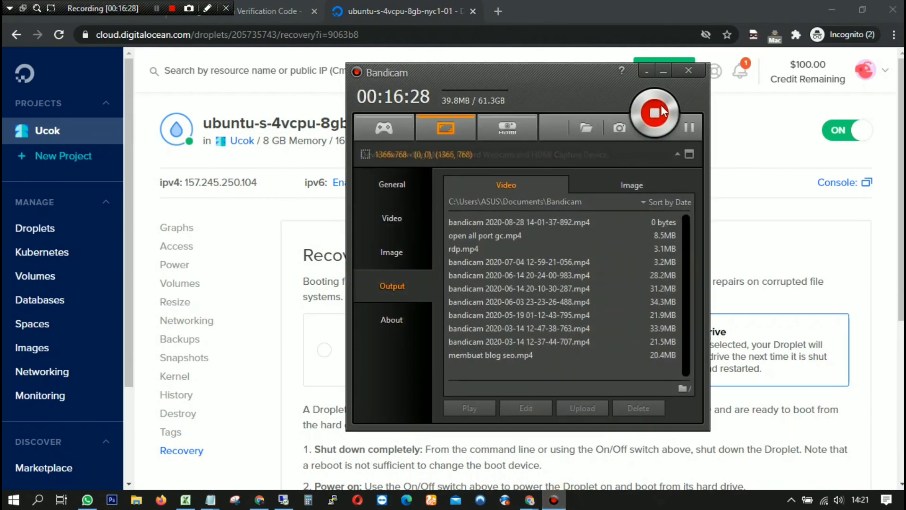